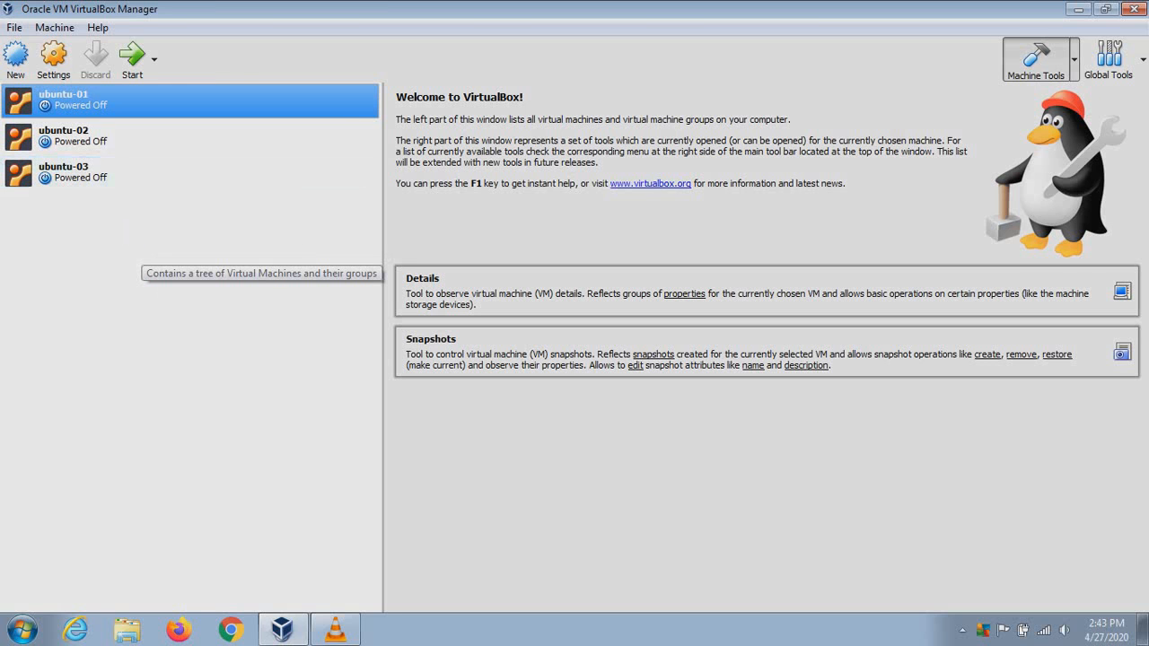
Create a new VM named ubuntu-net with type Linux and version Ubuntu (32-bit), then continue
click(15, 56)
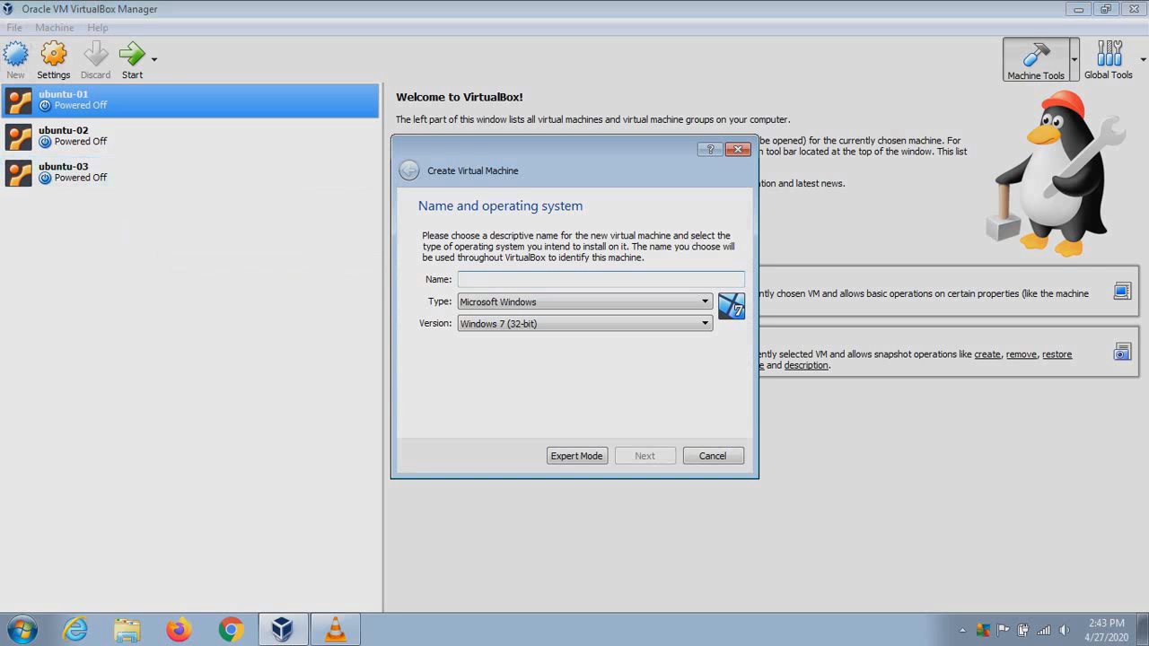
text(ub)
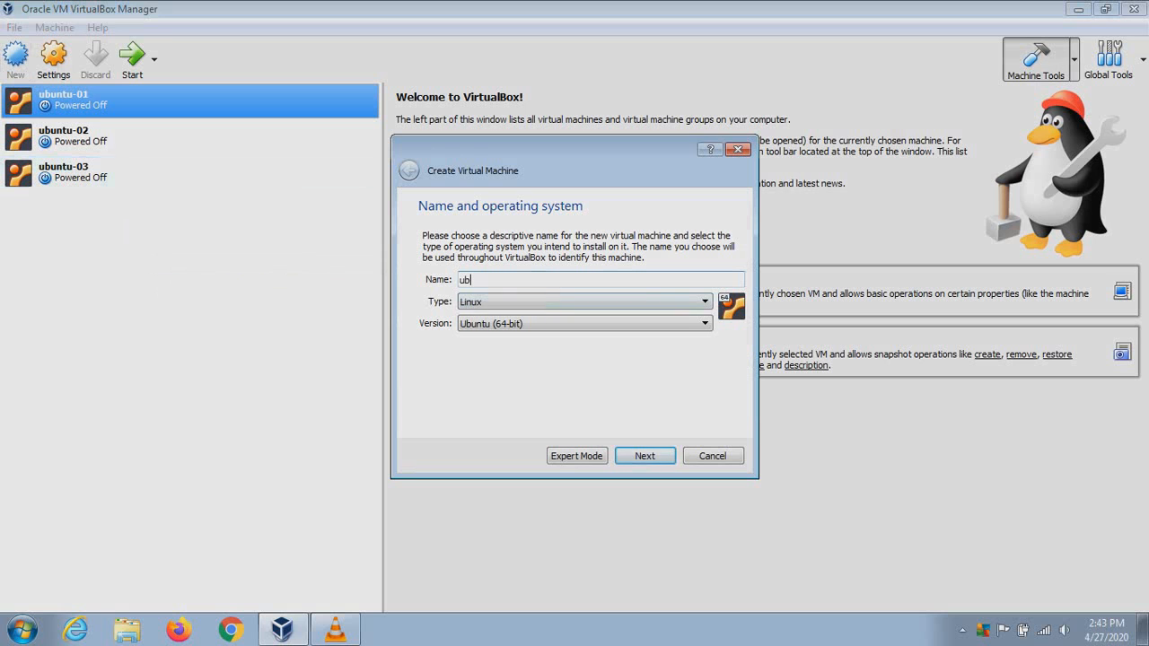
text(untu-net)
click(584, 324)
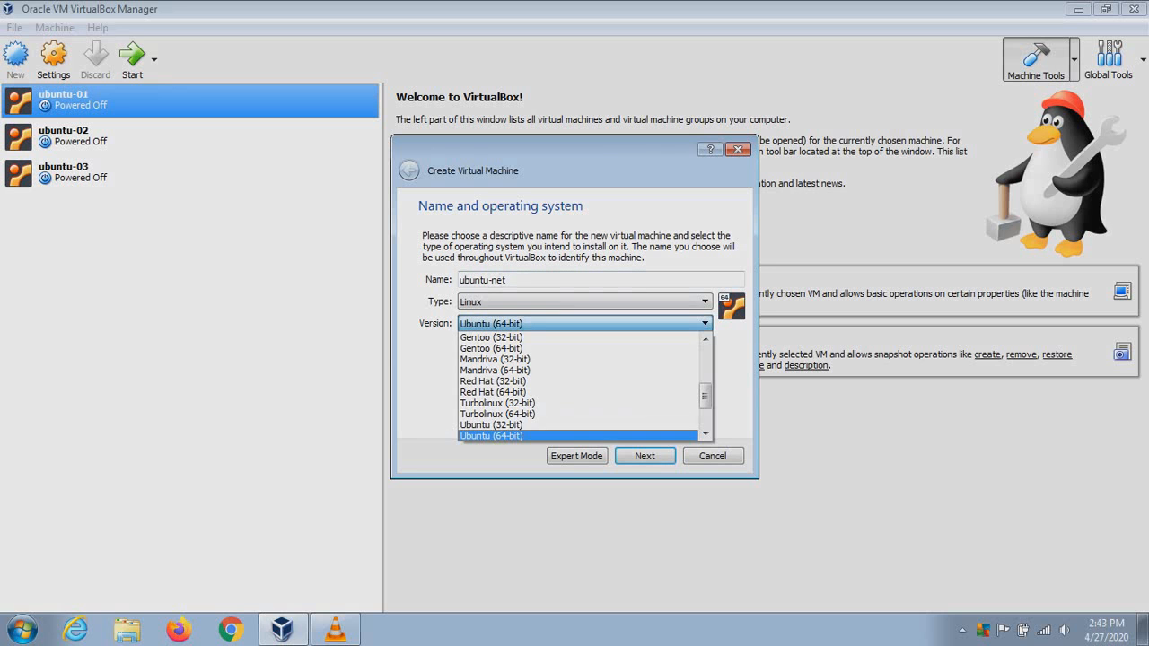
click(577, 425)
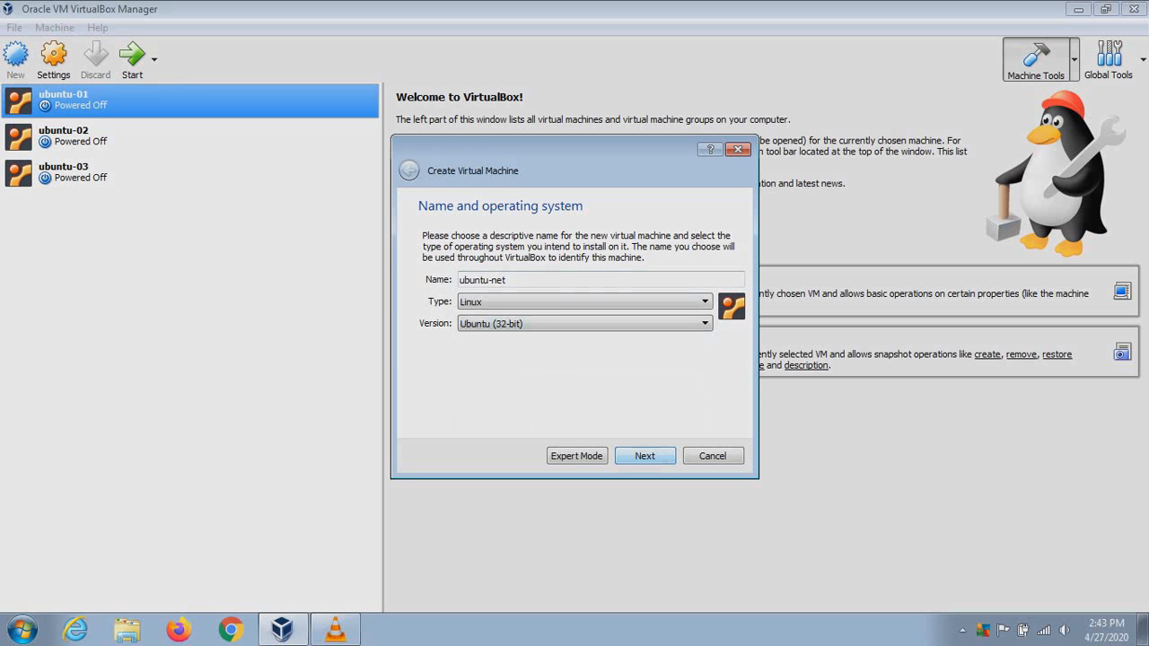
click(584, 302)
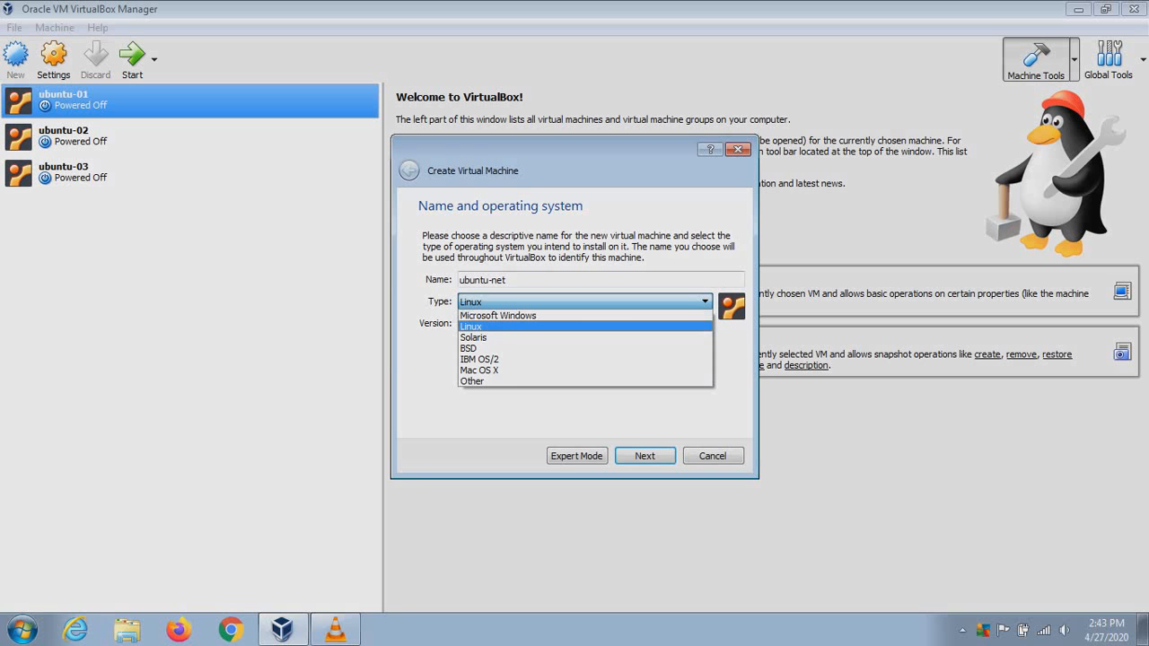
key(Return)
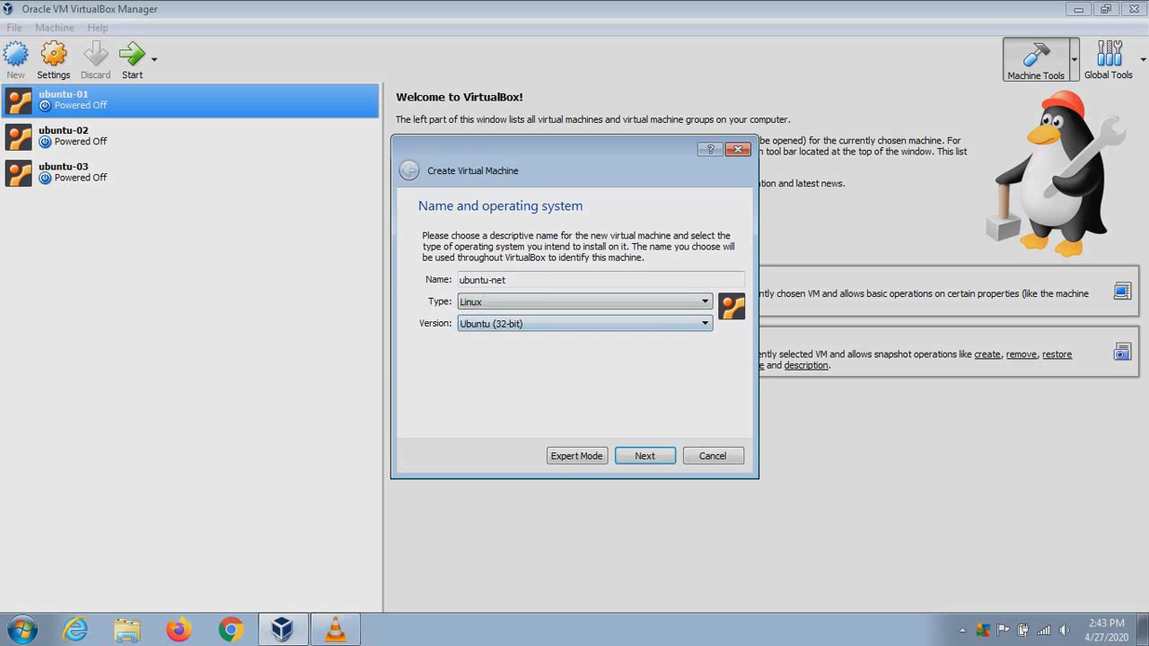
key(Return)
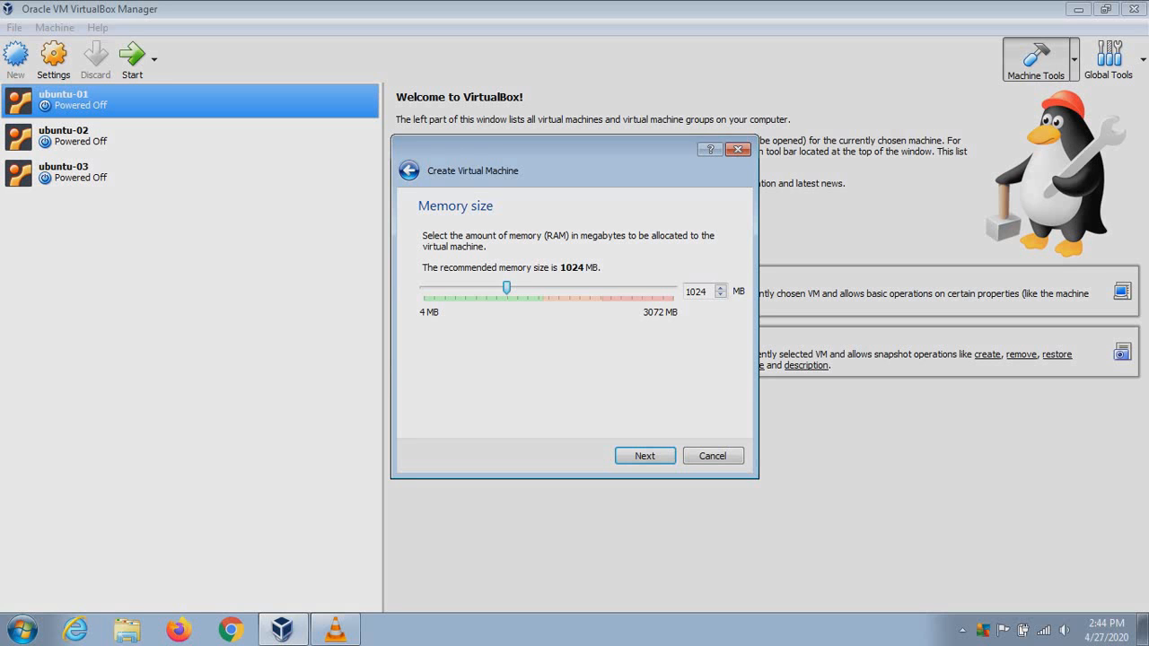
Keep 1024 MB of memory and select 'Create a virtual hard disk now' instead of an existing disk
mouse_move(506, 287)
mouse_down()
mouse_move(673, 287)
mouse_move(506, 288)
mouse_up()
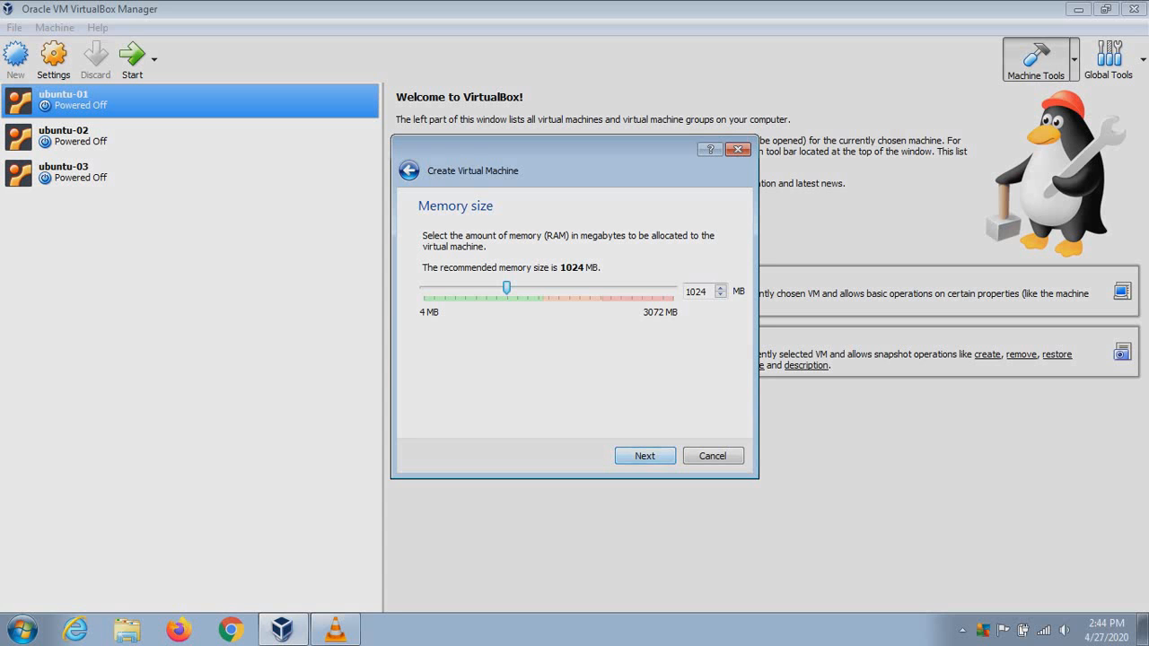
click(644, 456)
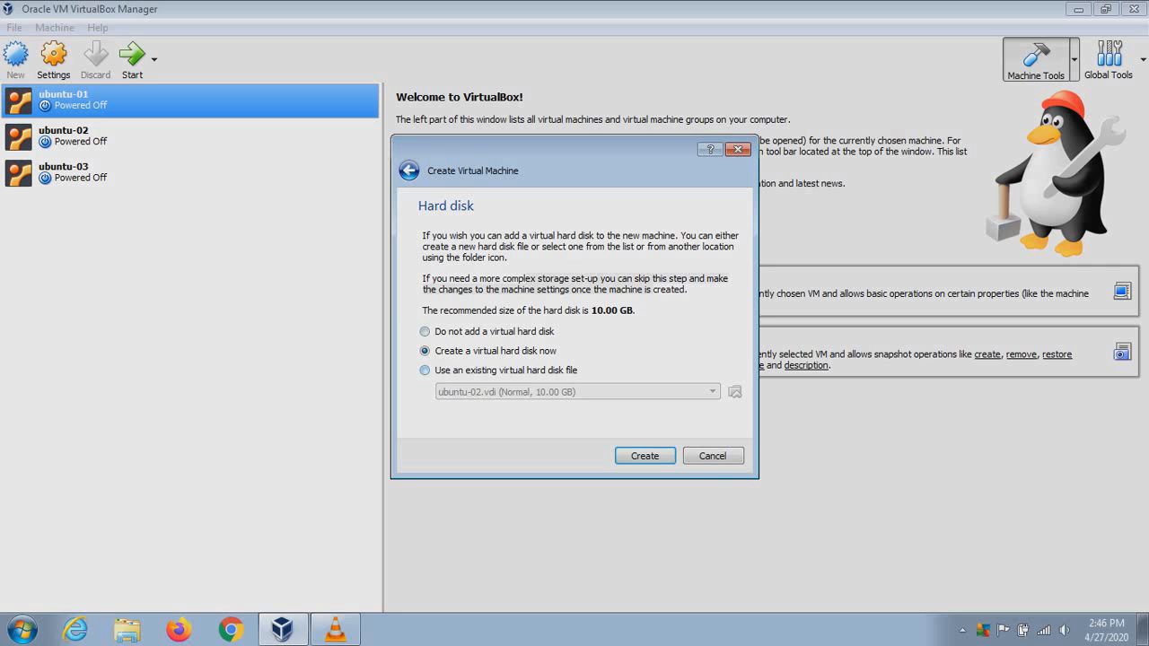
click(425, 370)
click(712, 392)
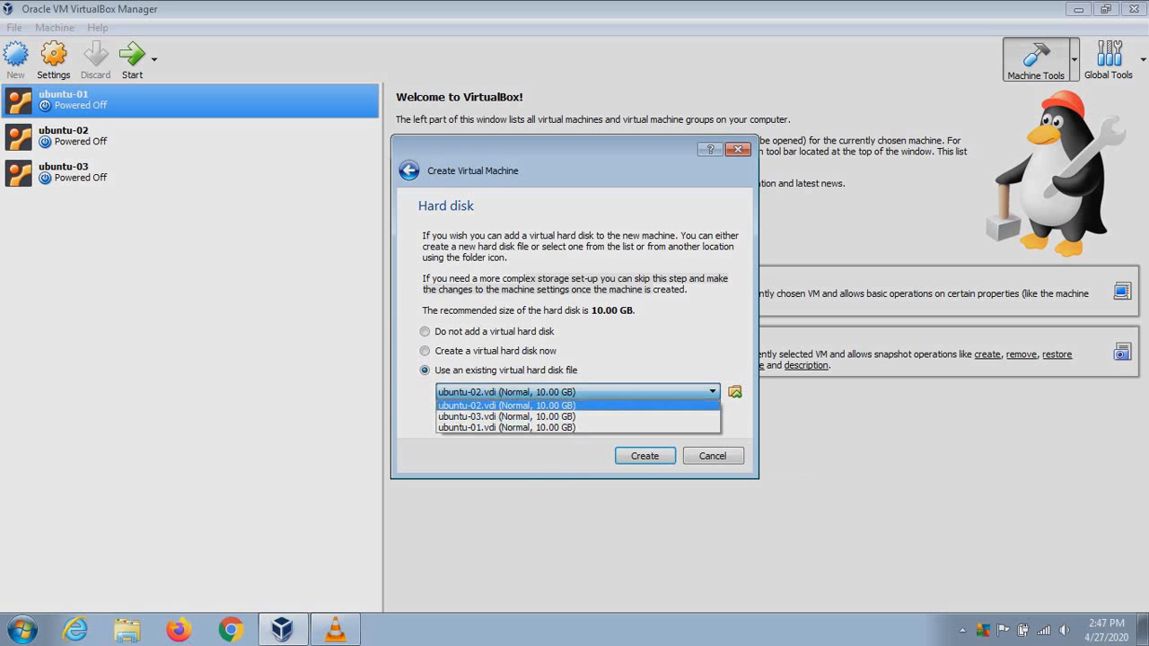
click(428, 351)
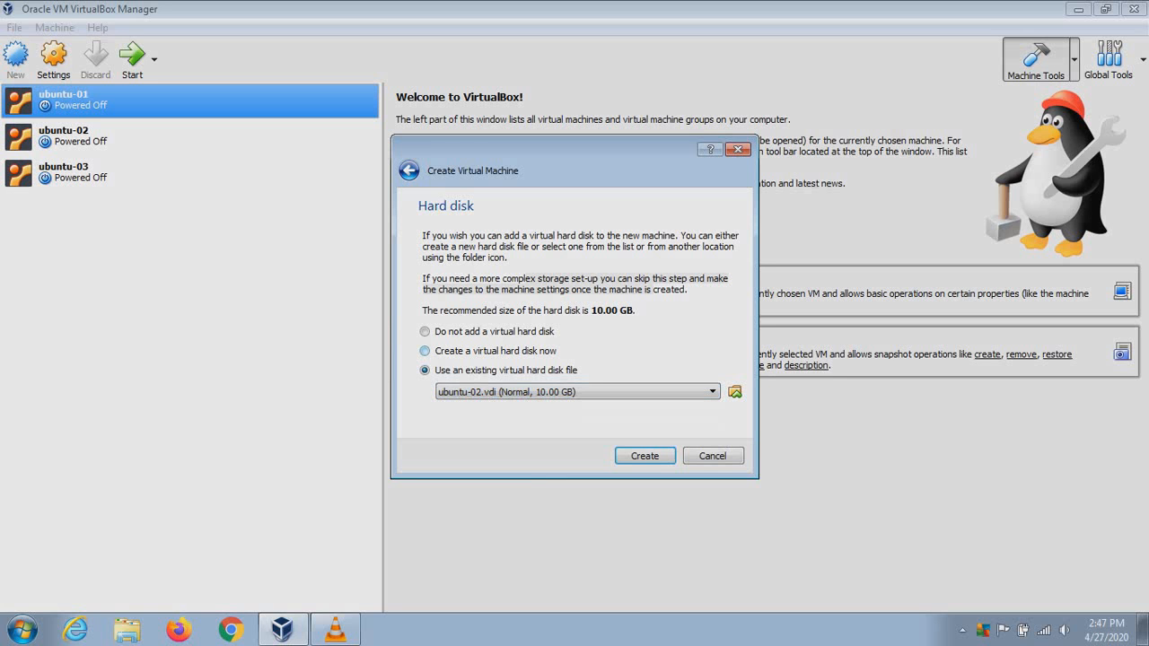
click(427, 351)
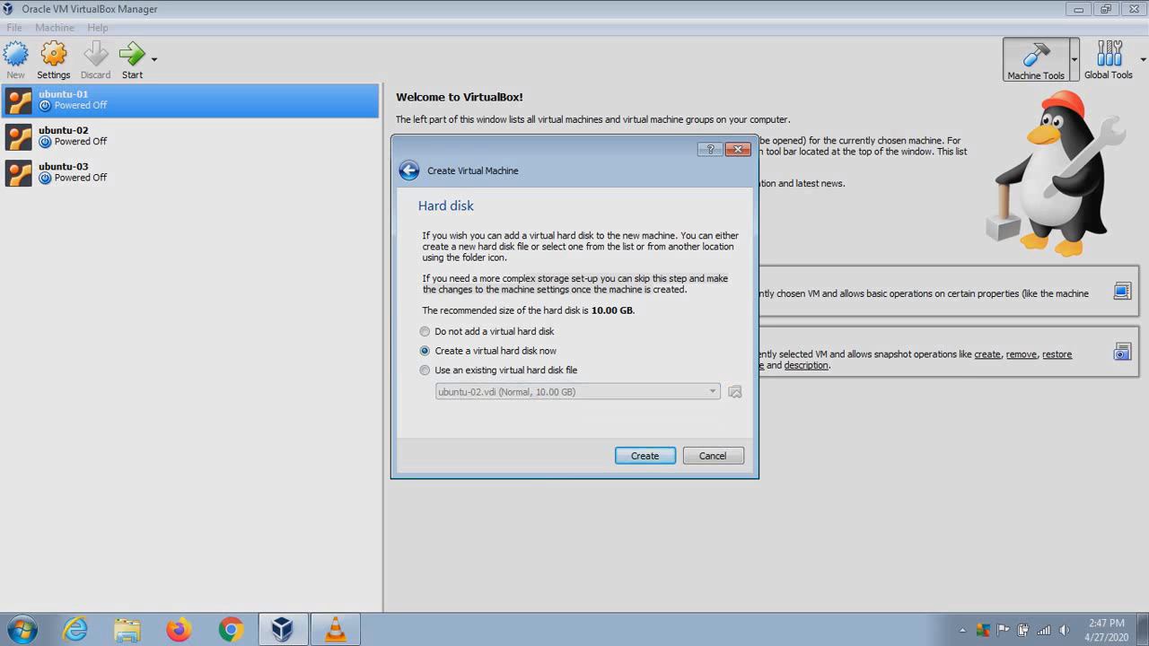
Accept the VDI disk type and dynamically allocated storage for the new disk
key(Return)
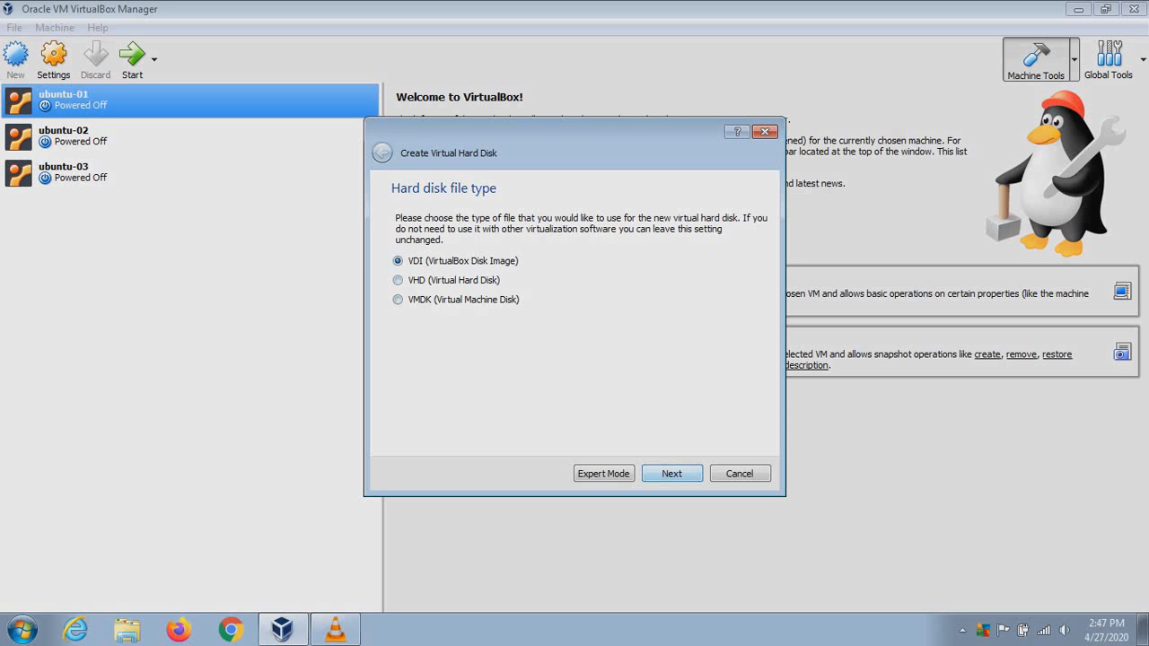
key(Return)
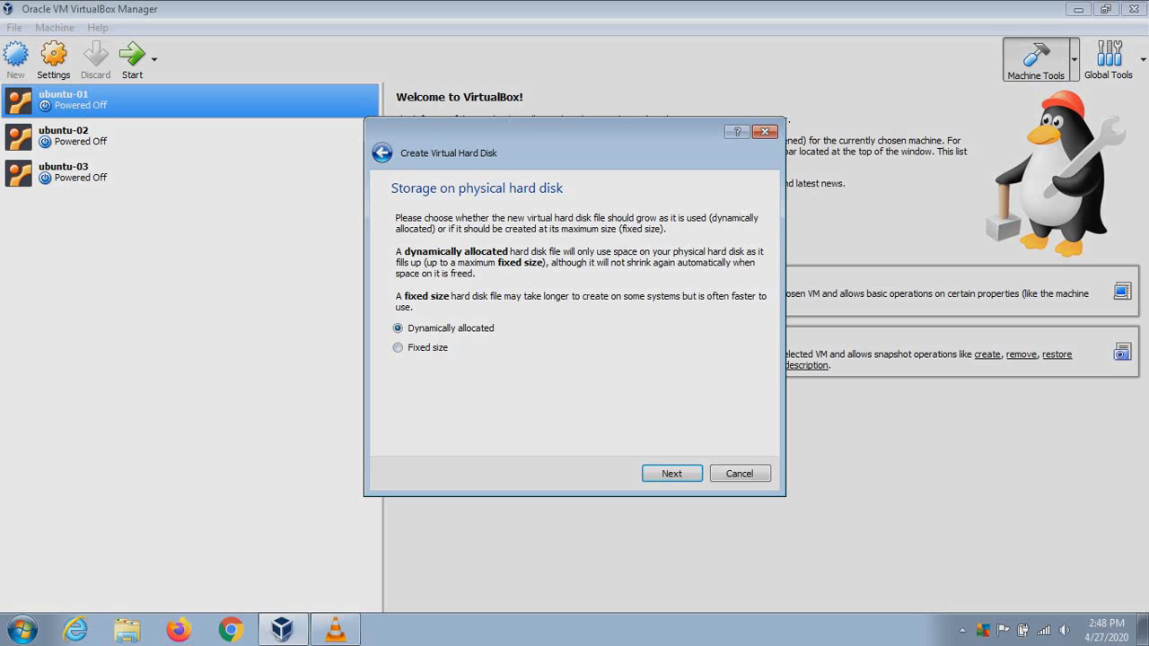
key(Return)
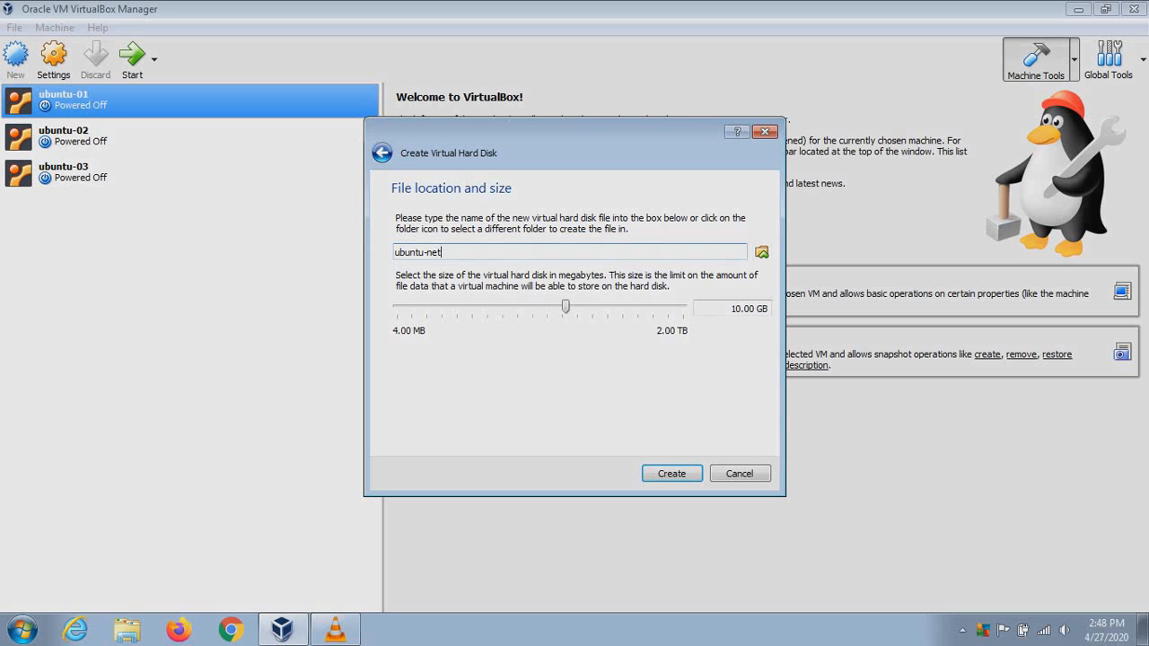
Keep the ubuntu-net file name and create the 10.00 GB disk, completing the machine
click(762, 253)
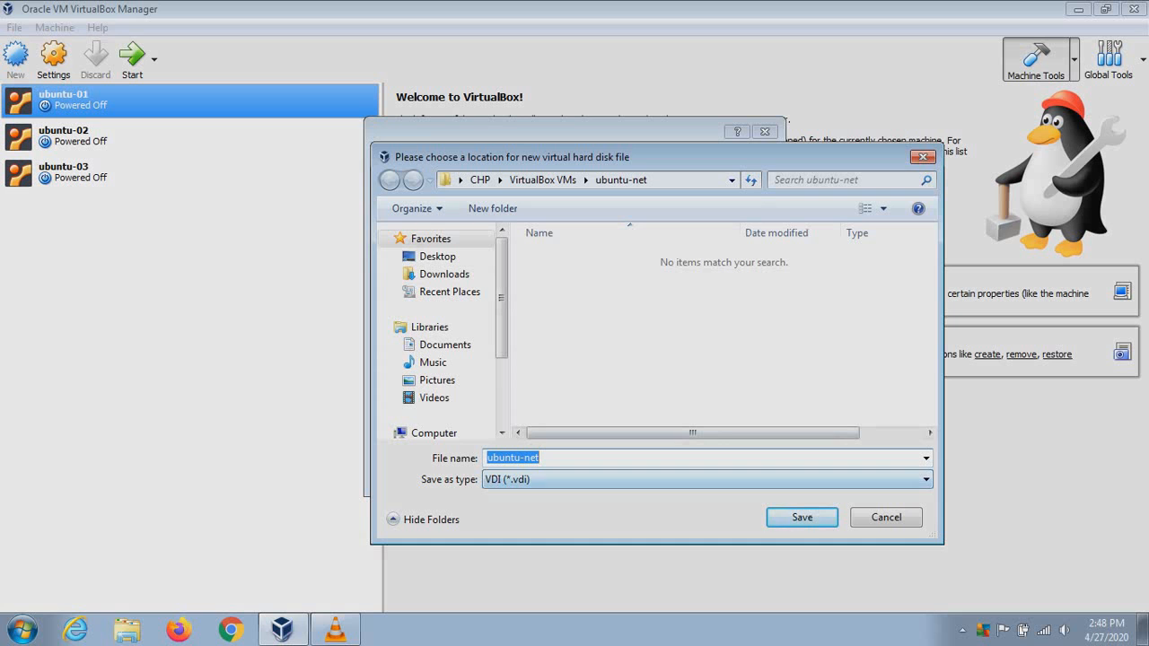
key(Return)
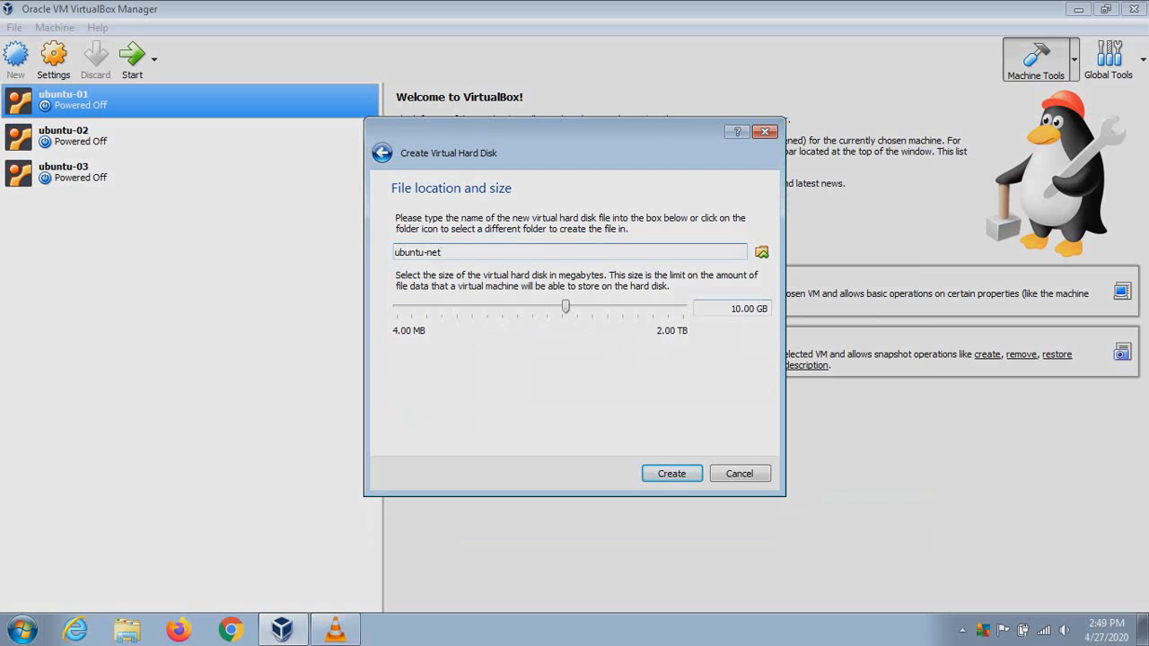
click(672, 474)
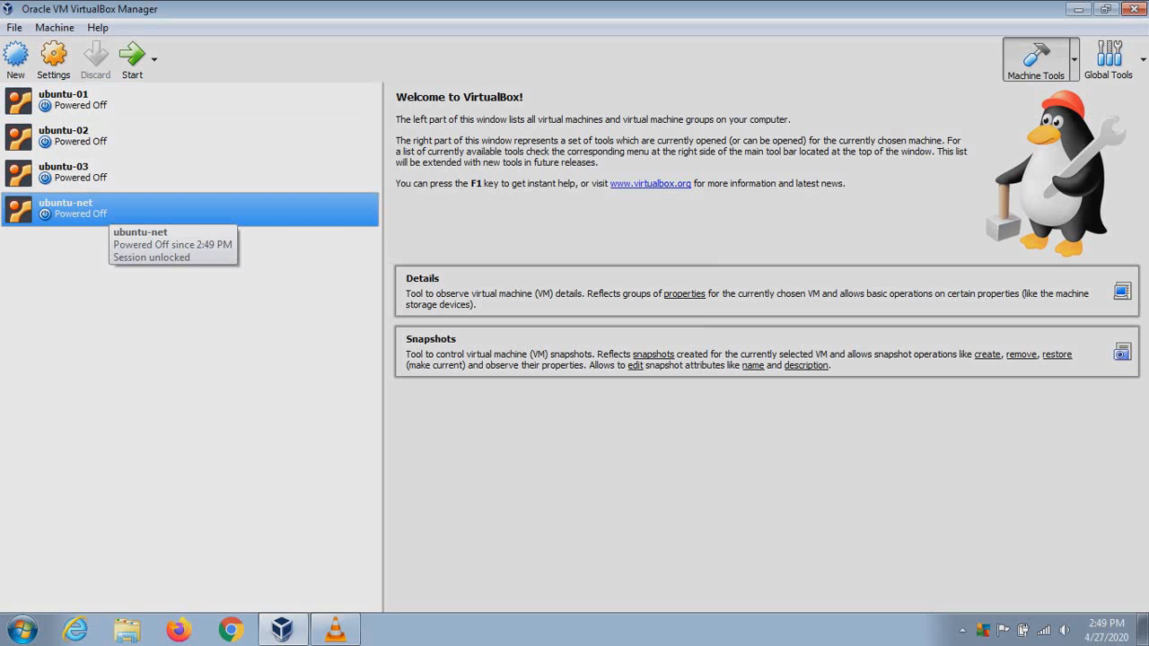
right_click(107, 212)
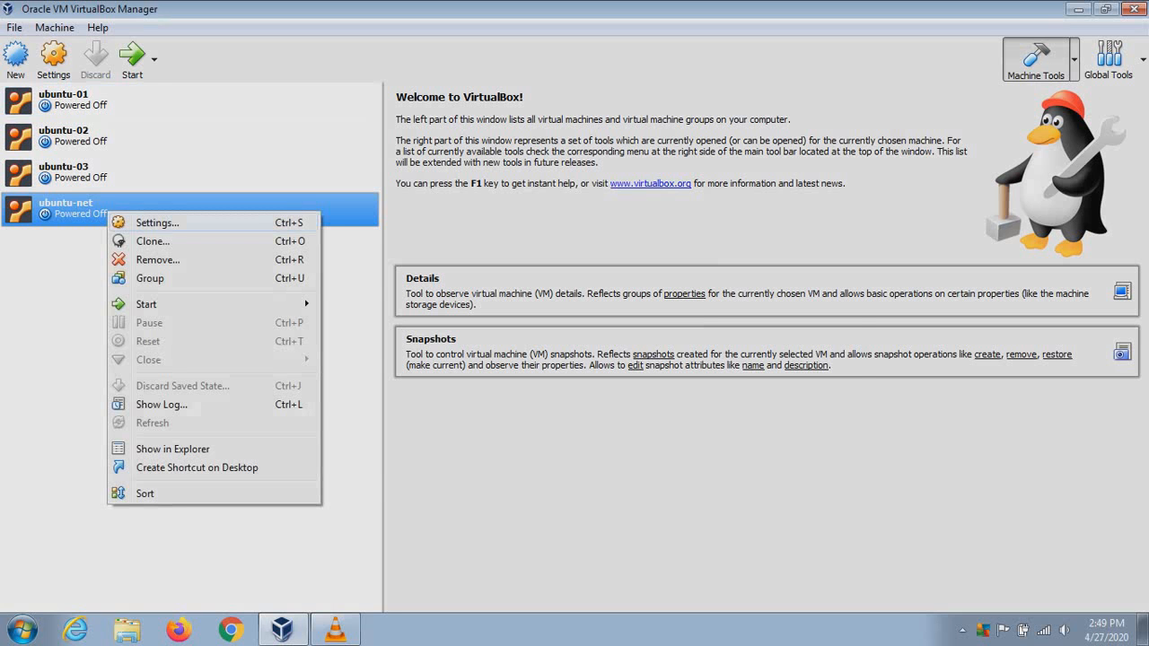
In ubuntu-net's Storage settings, load ubuntu-16.04.6-server-i386.iso into the empty IDE optical drive
click(157, 223)
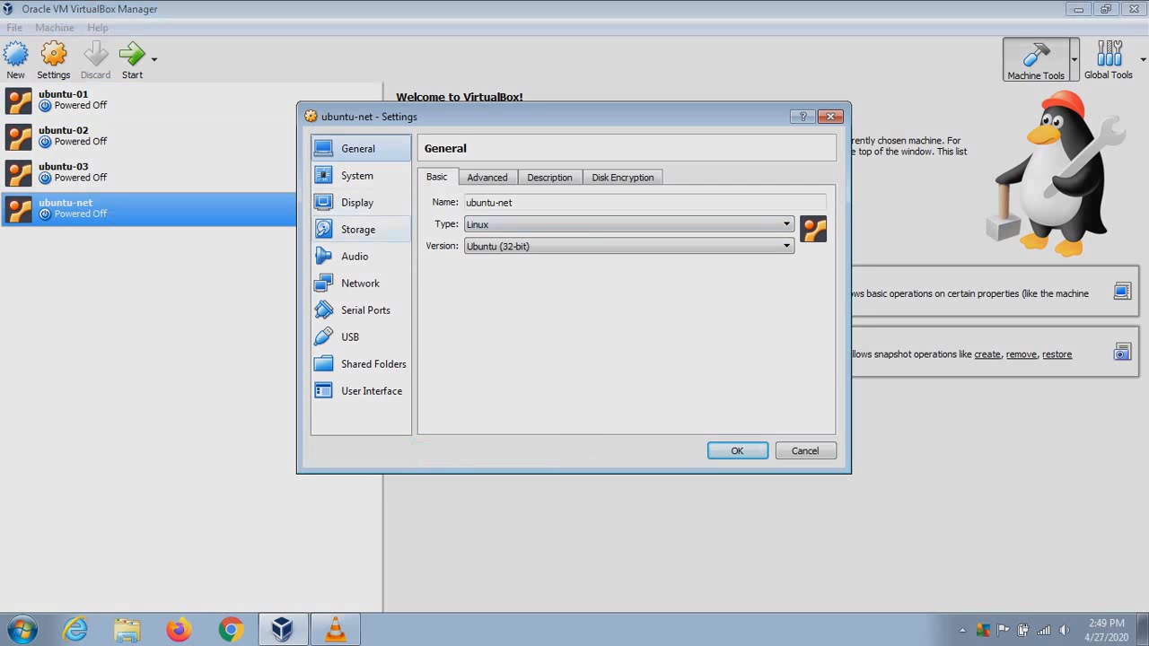
click(358, 229)
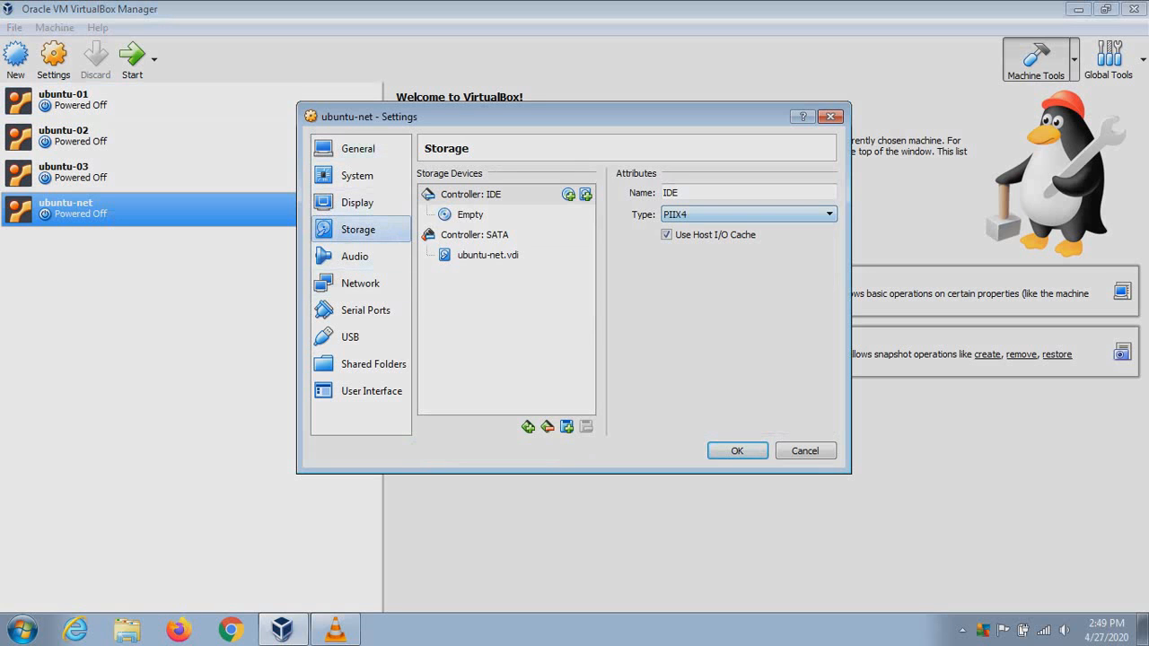
click(470, 215)
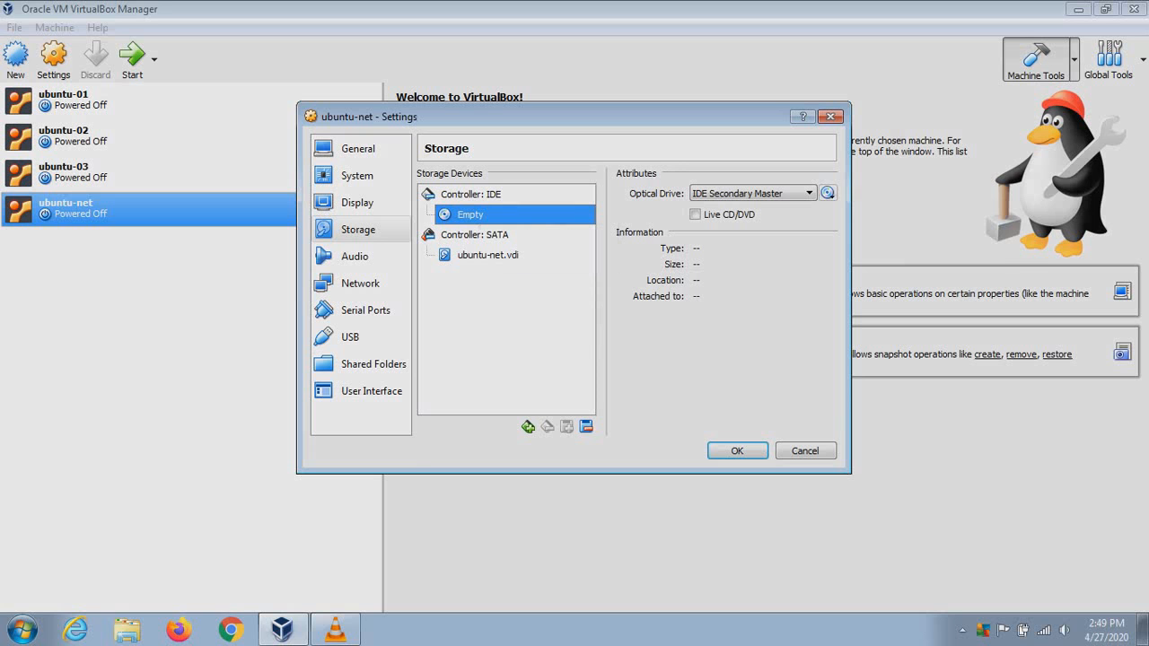
click(828, 193)
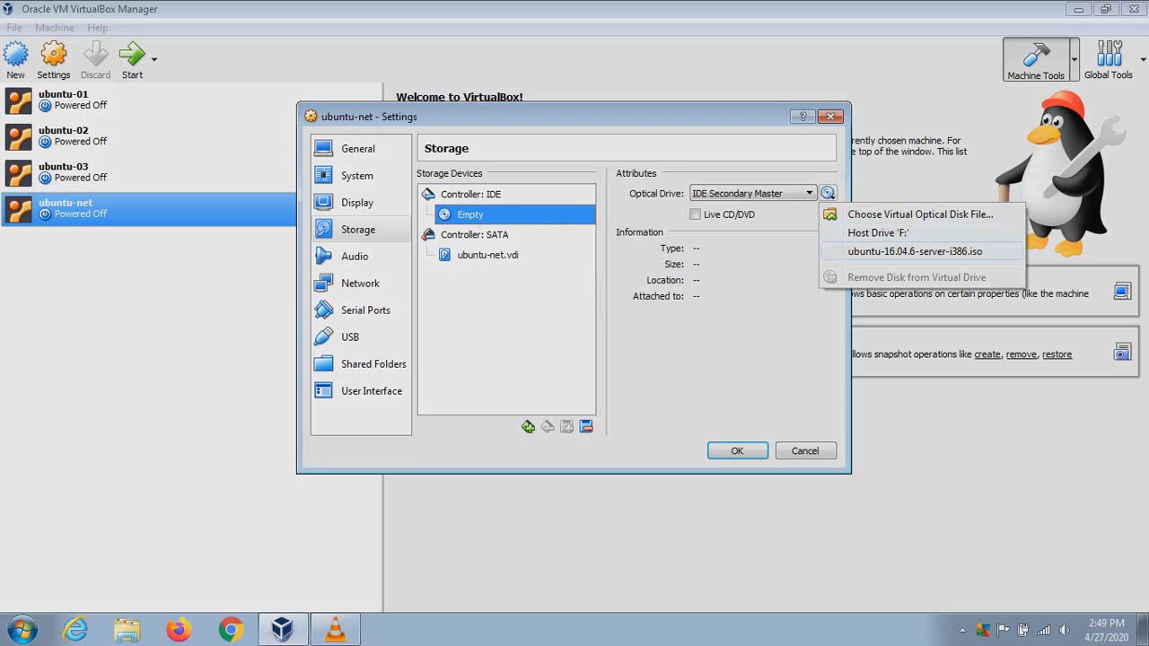
click(920, 214)
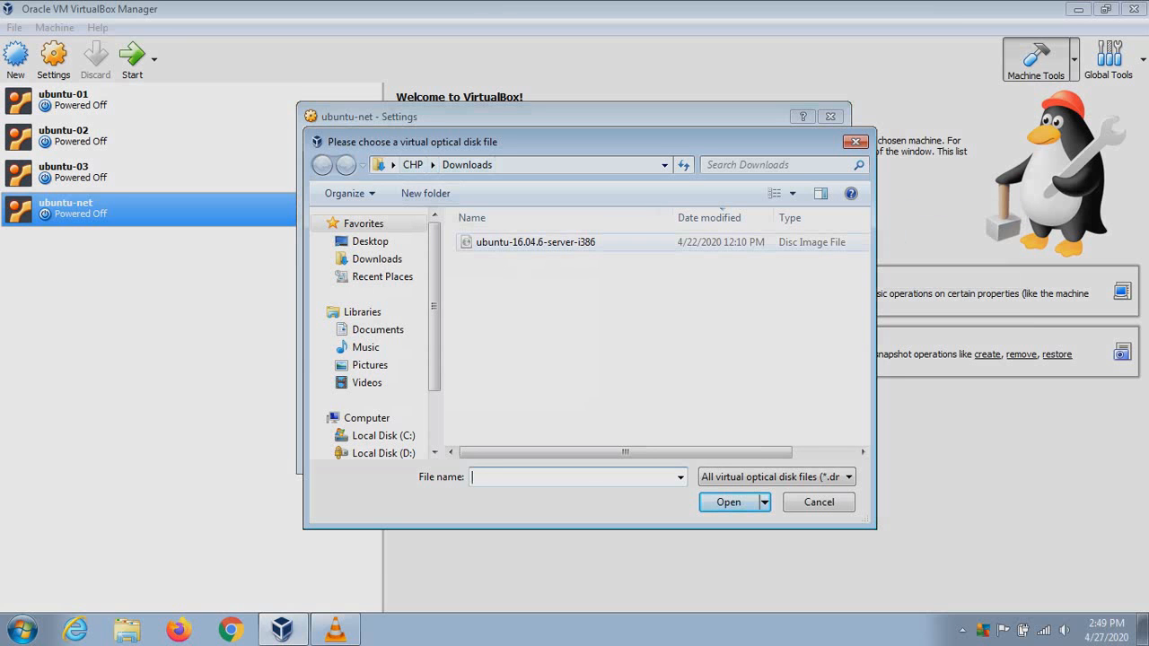
click(536, 243)
key(Return)
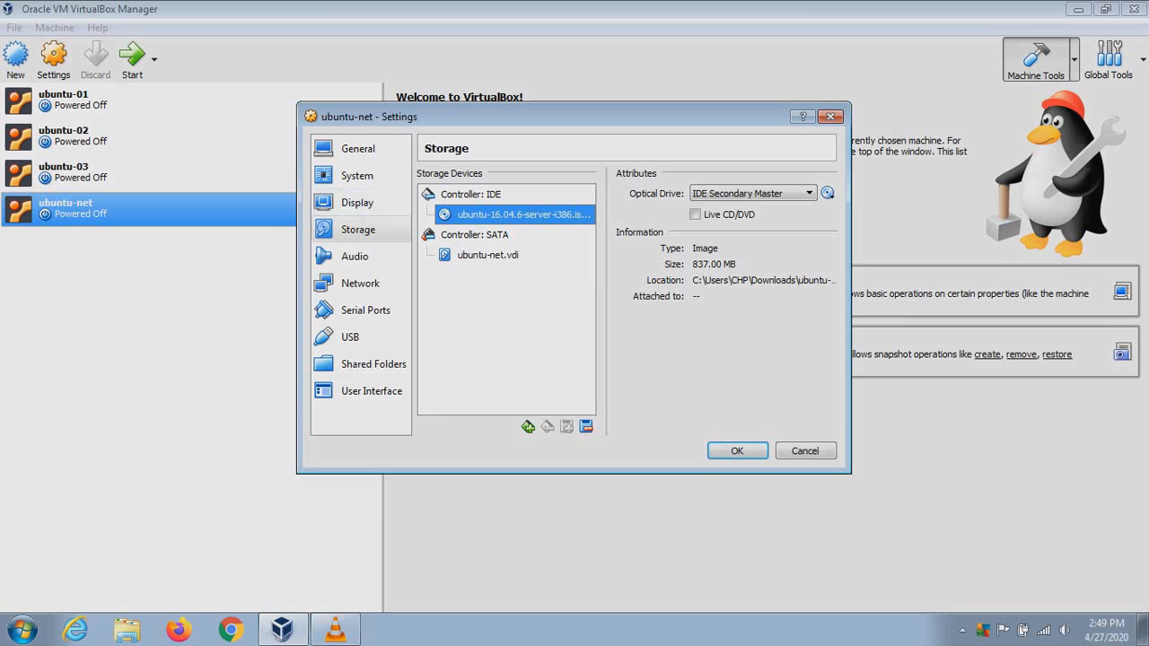
Uncheck Floppy in the Motherboard boot order, then review the Processor tab showing 1 CPU
click(357, 176)
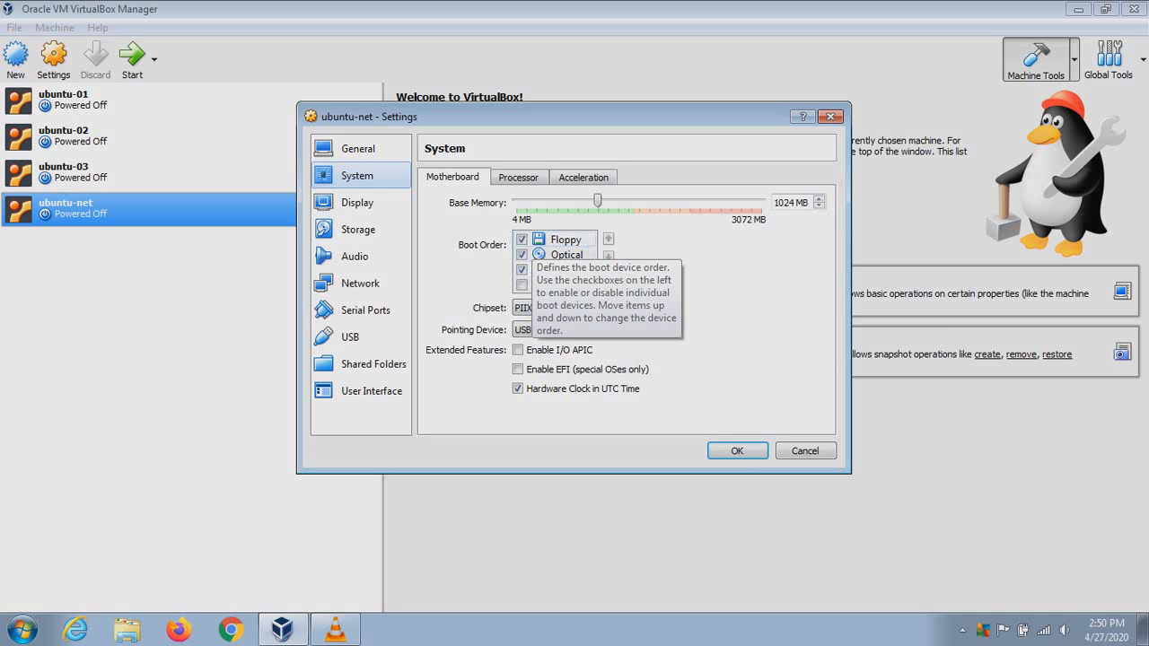
click(523, 239)
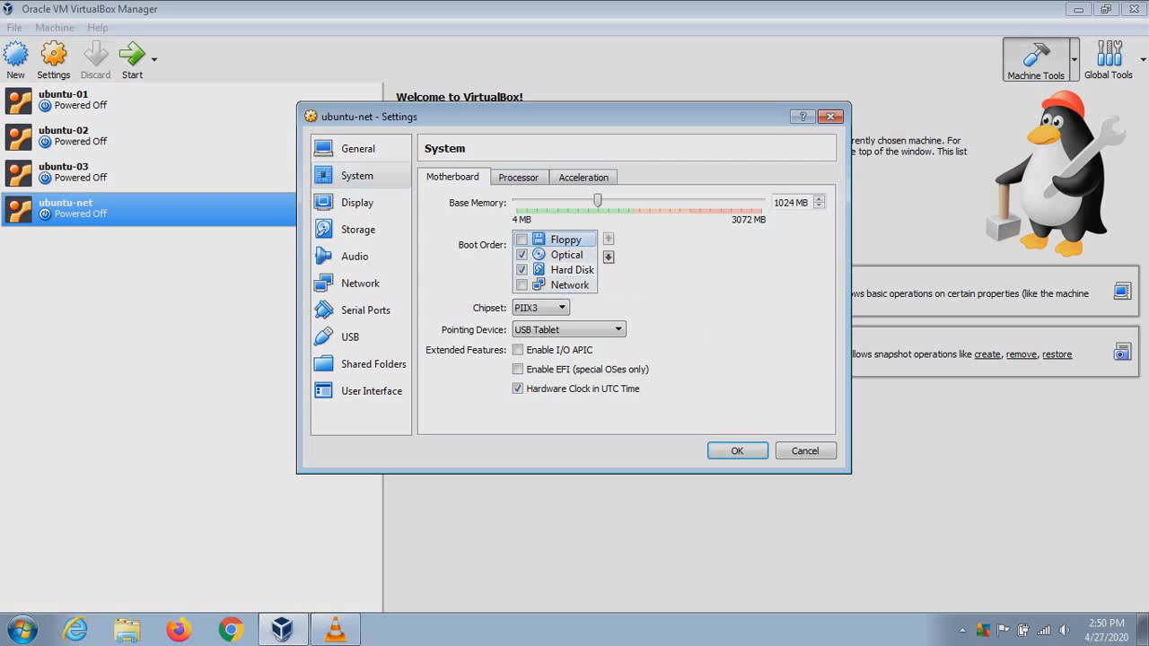
click(519, 178)
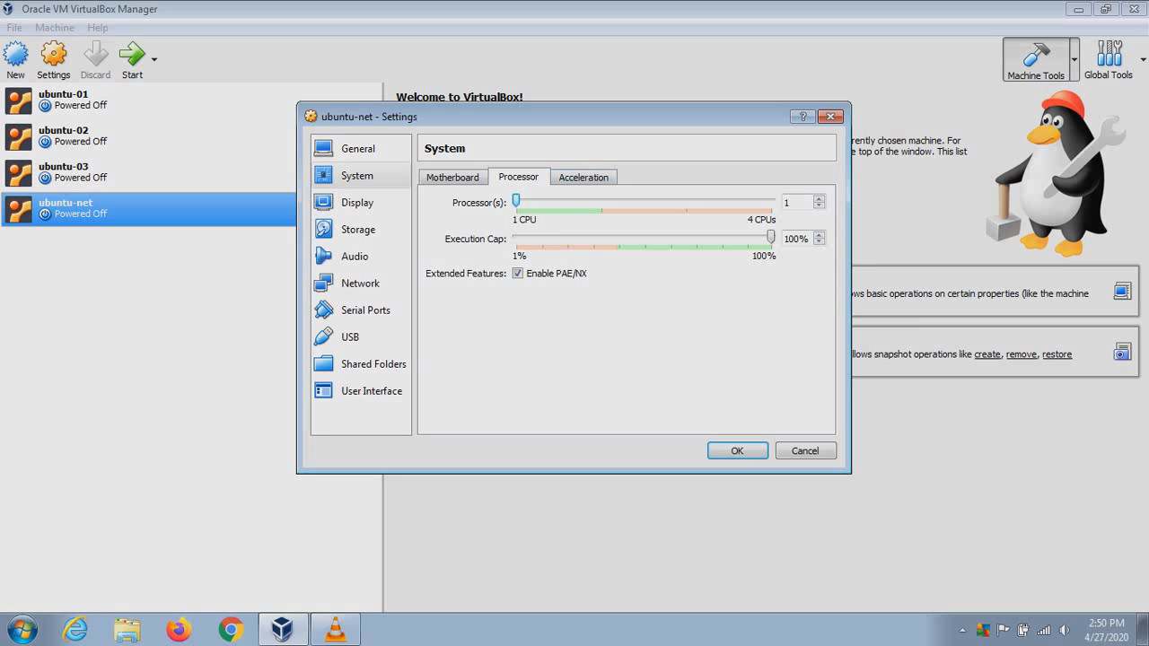
Look over General's Advanced and Basic options, then check Adapter 1 attached to NAT
click(359, 149)
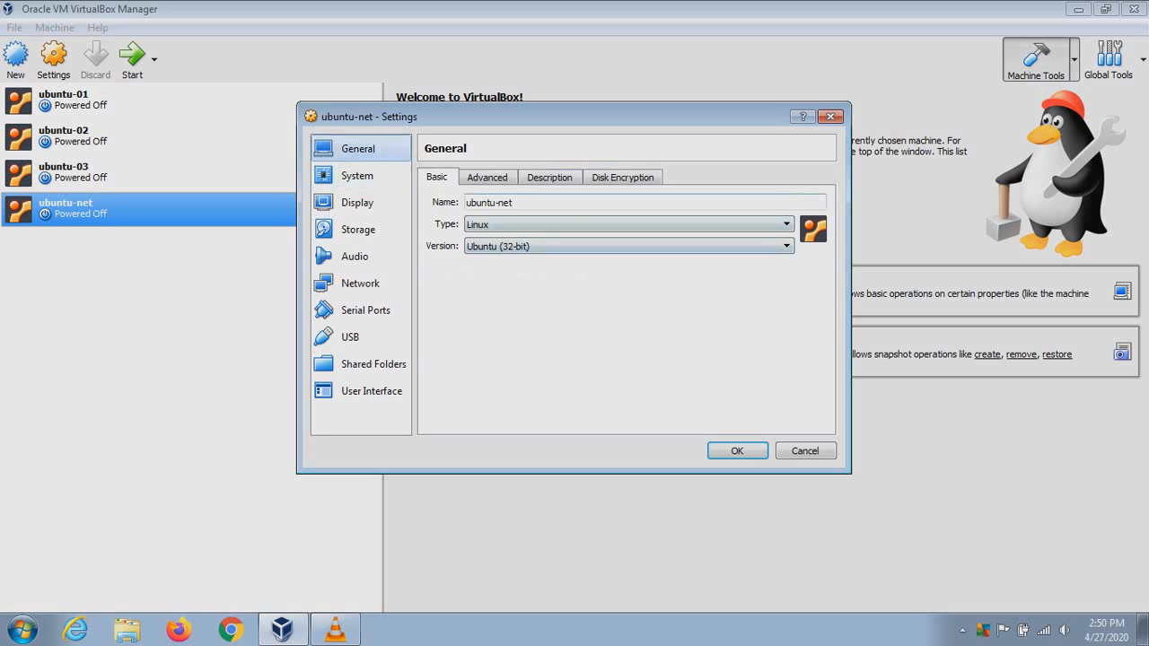
click(486, 176)
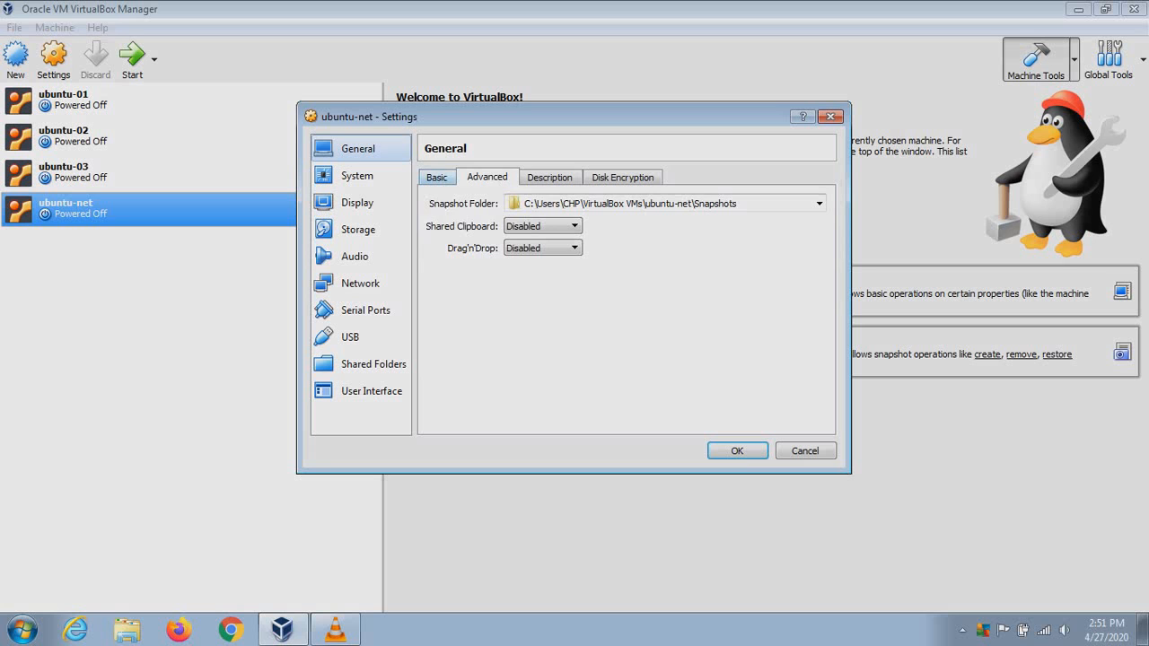
click(437, 177)
click(360, 283)
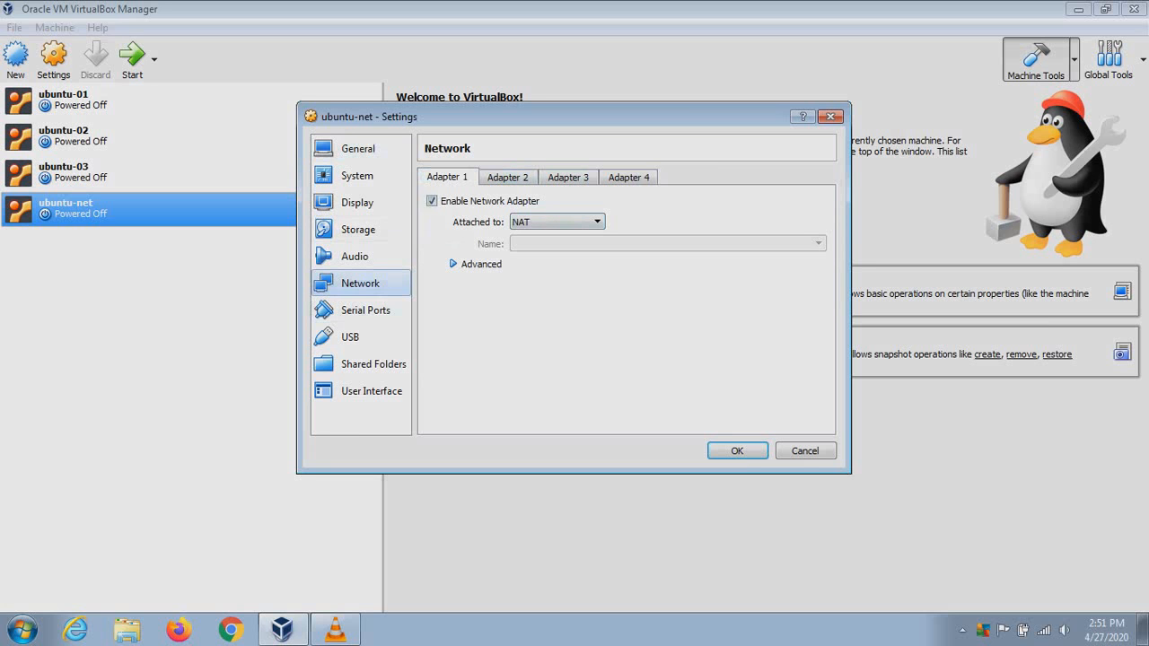
Save the settings, start ubuntu-net, and choose English then Install Ubuntu Server
click(737, 451)
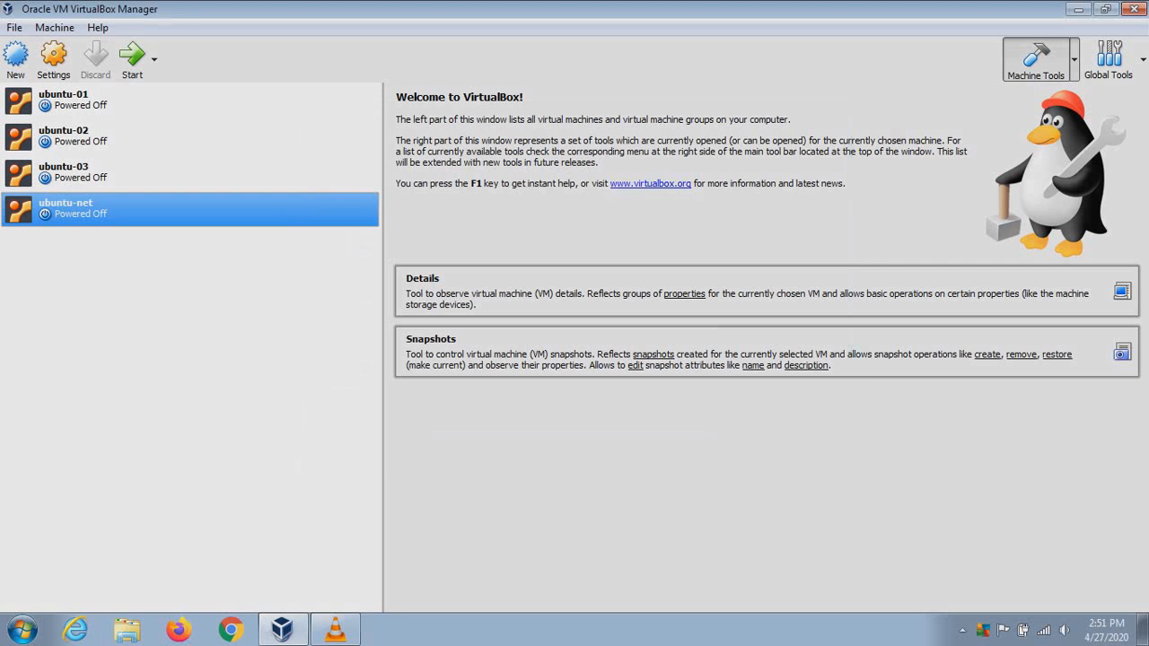
right_click(135, 202)
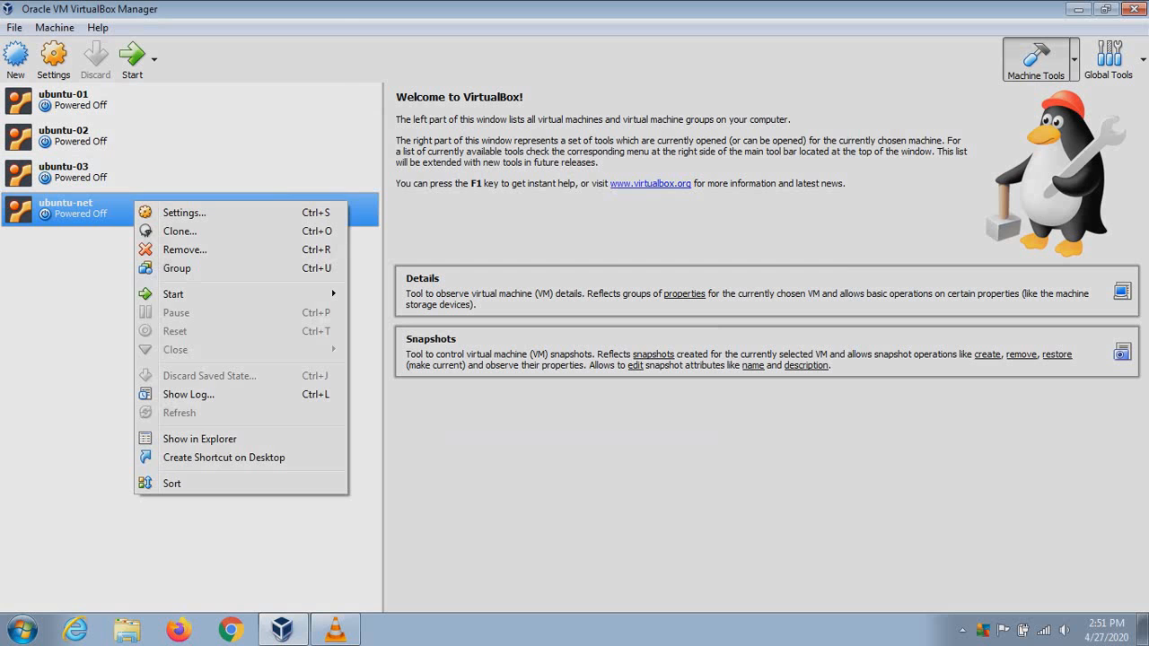
key(Escape)
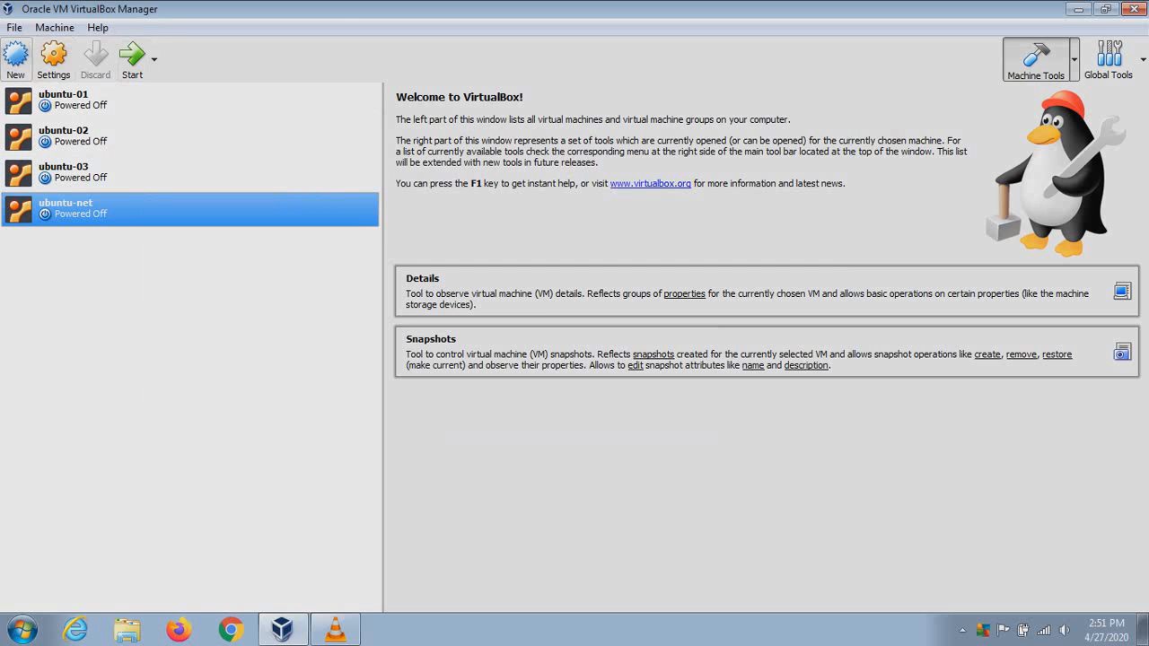
click(132, 58)
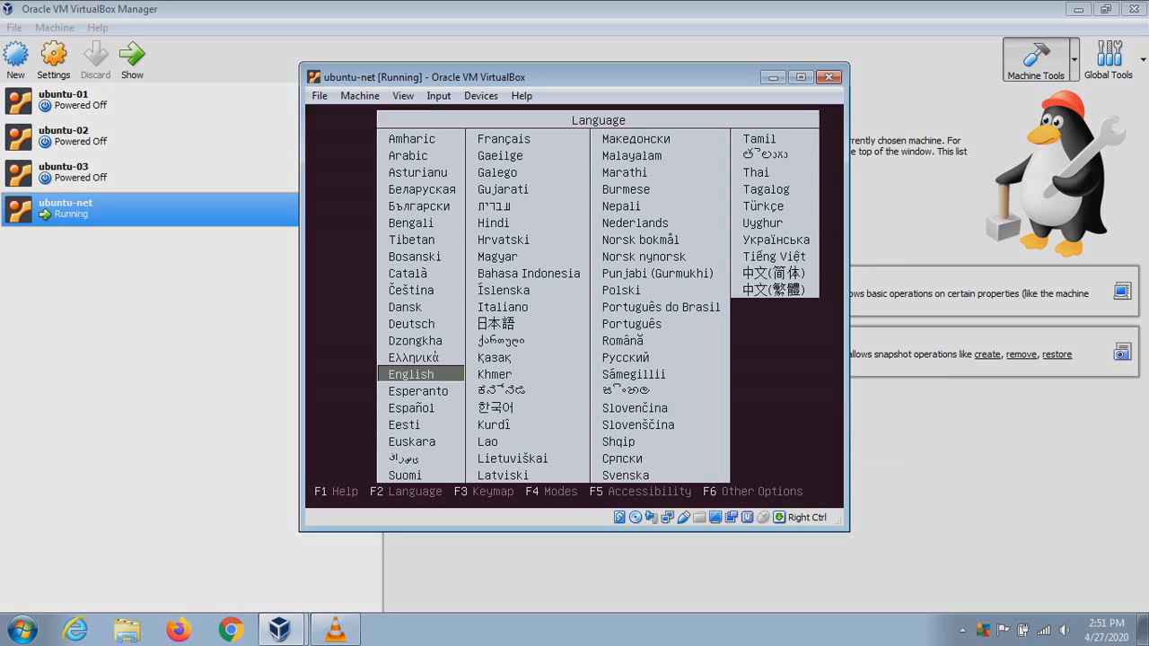
key(Return)
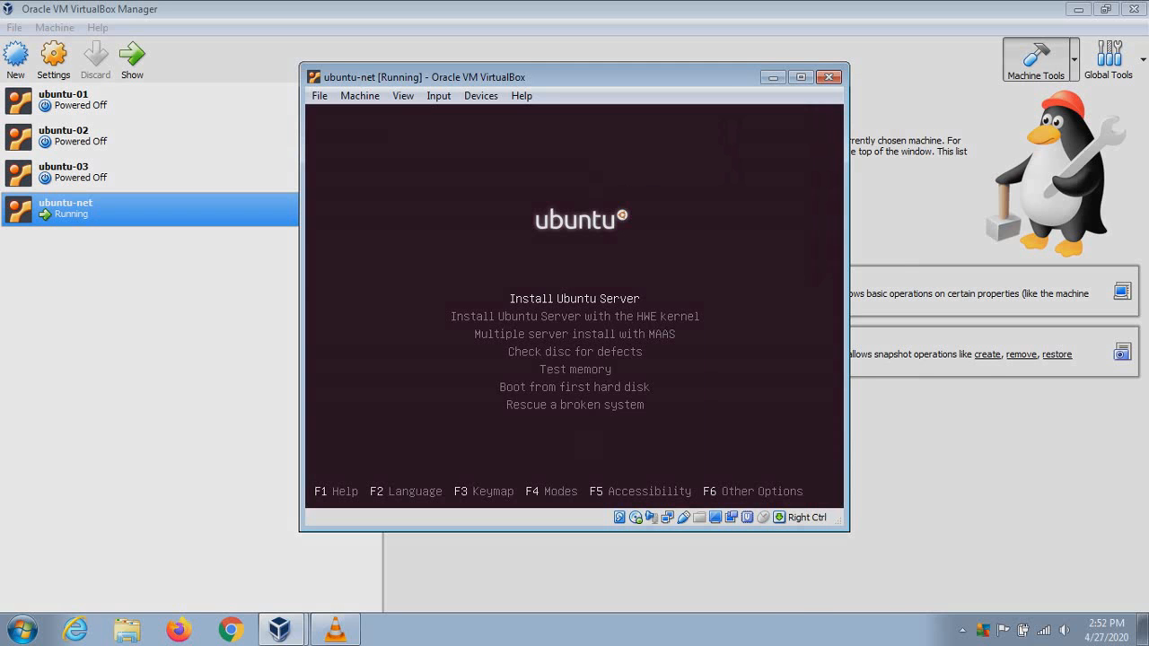
key(Return)
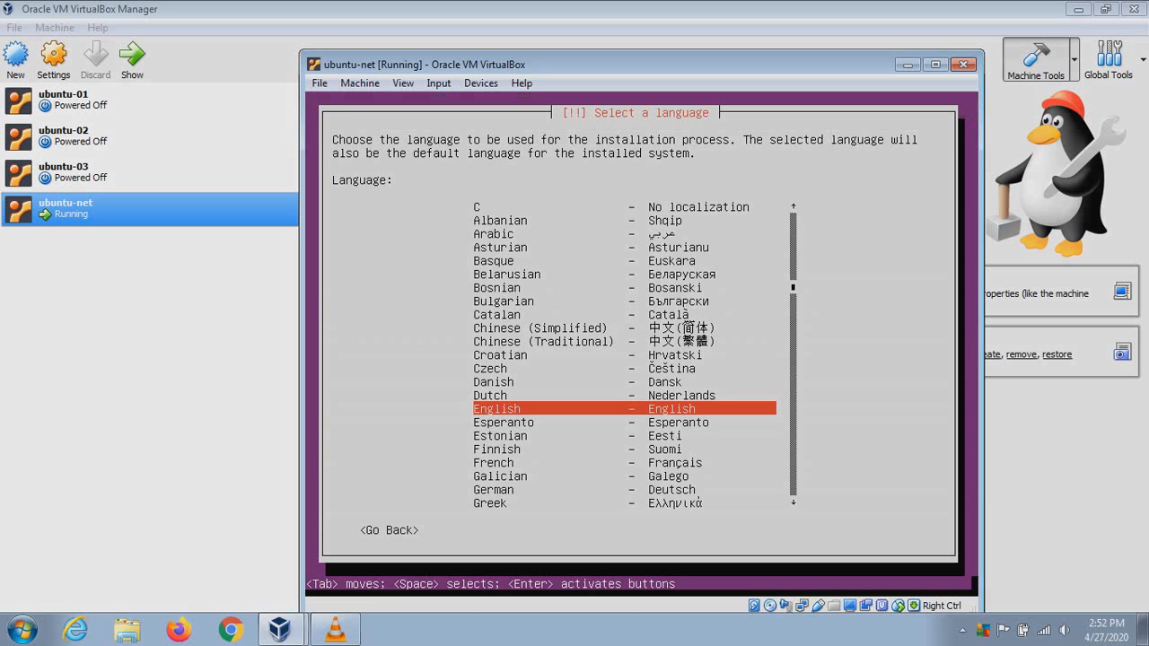
Choose English, United States, no keyboard detection, and English (US) keyboard country and layout
key(Return)
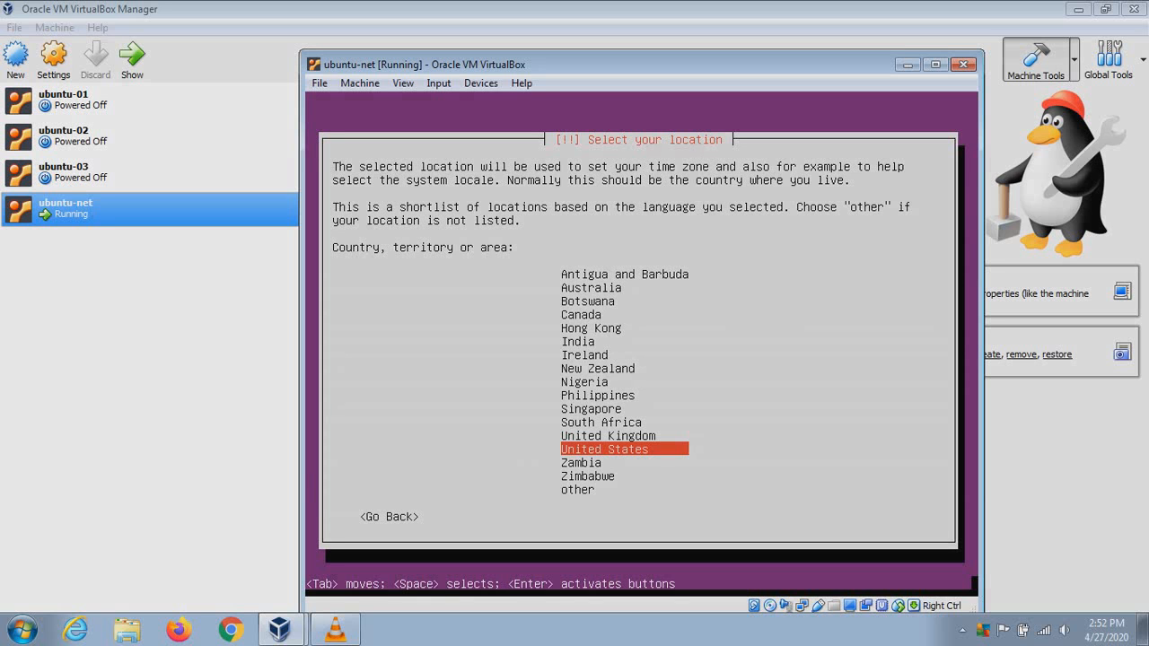
key(Return)
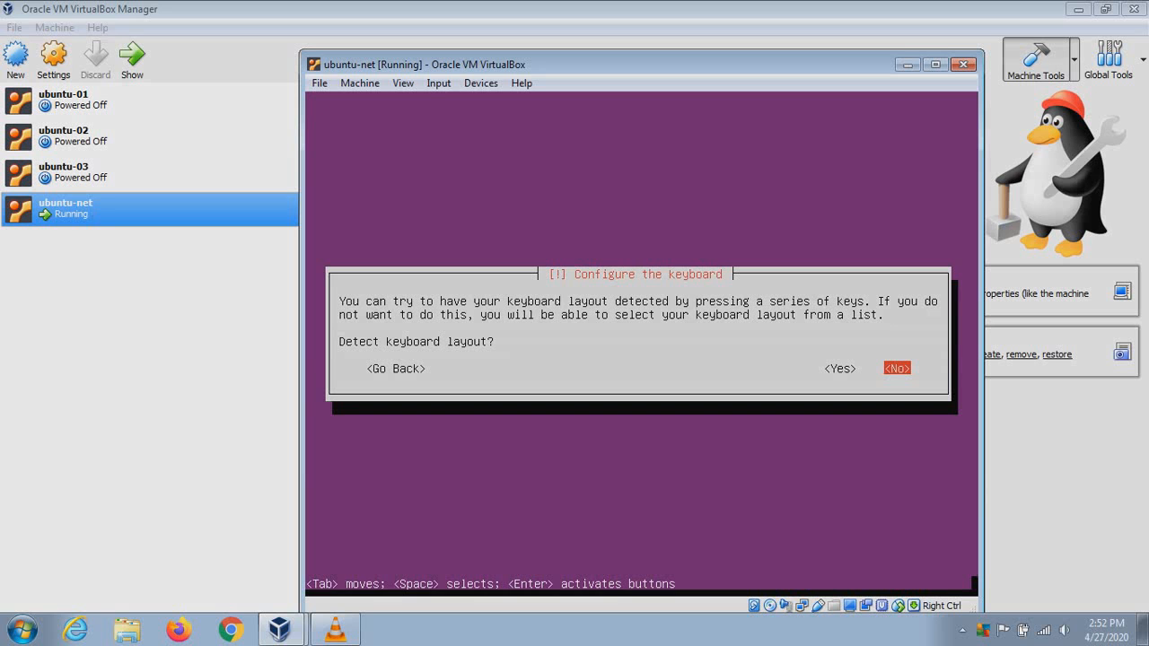
key(Return)
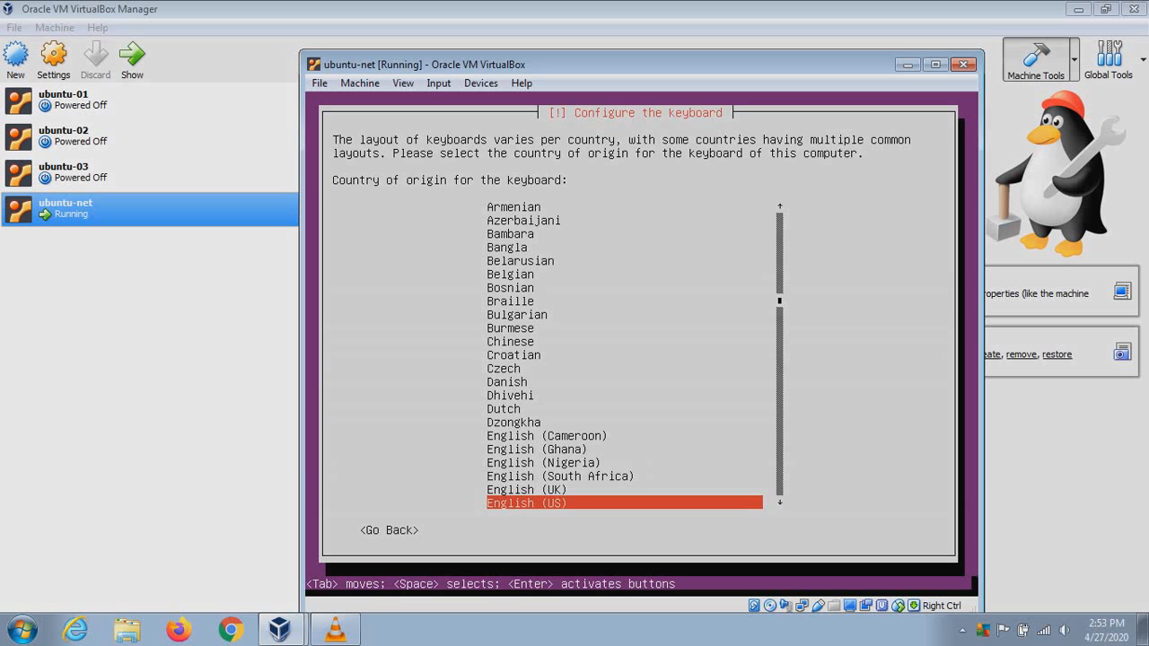
key(Return)
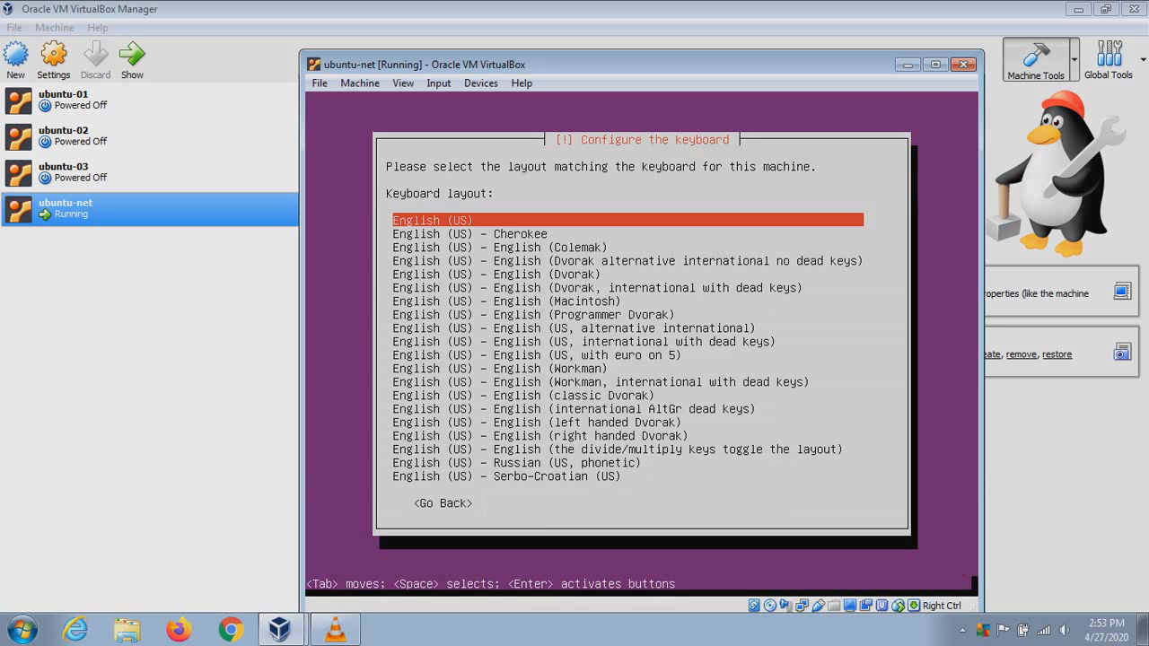
key(Return)
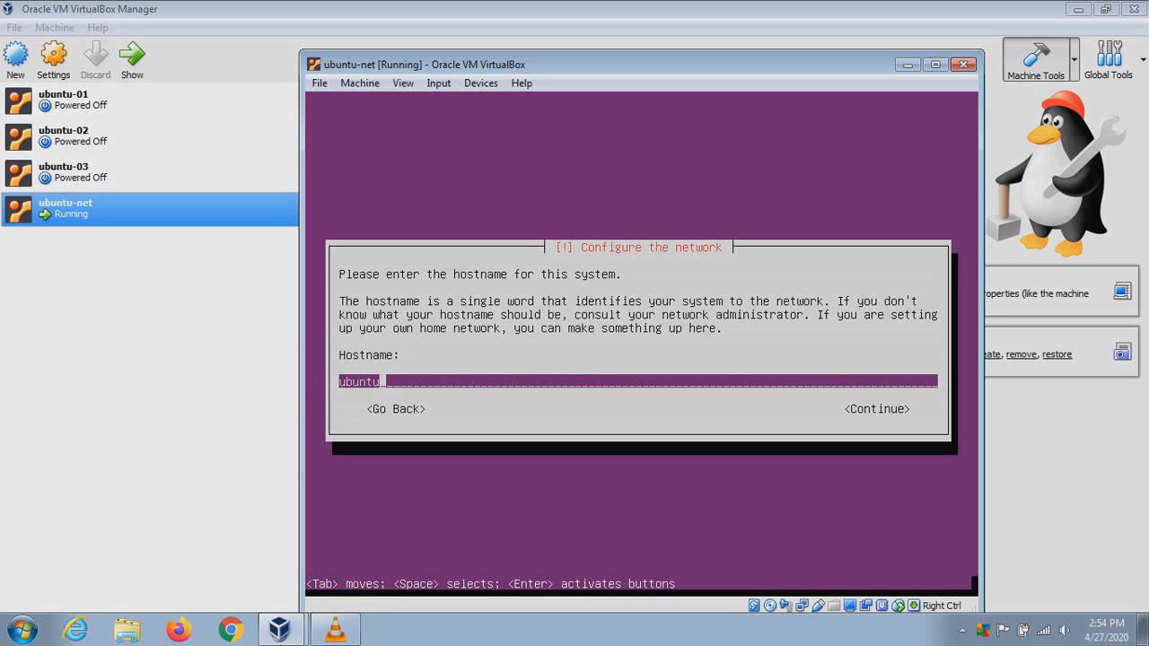
Append '-net' so the hostname reads ubuntu-net, then continue
text(-net)
key(Tab)
key(Return)
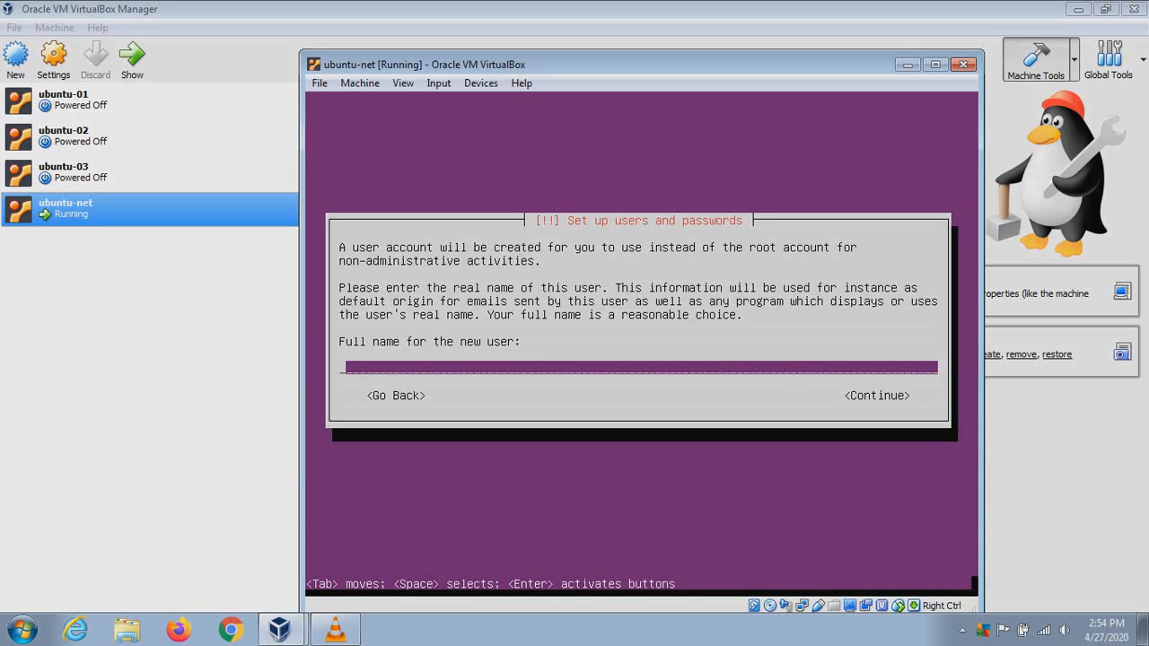
Enter the new user's full name and set the username to user1
text(user deafult)
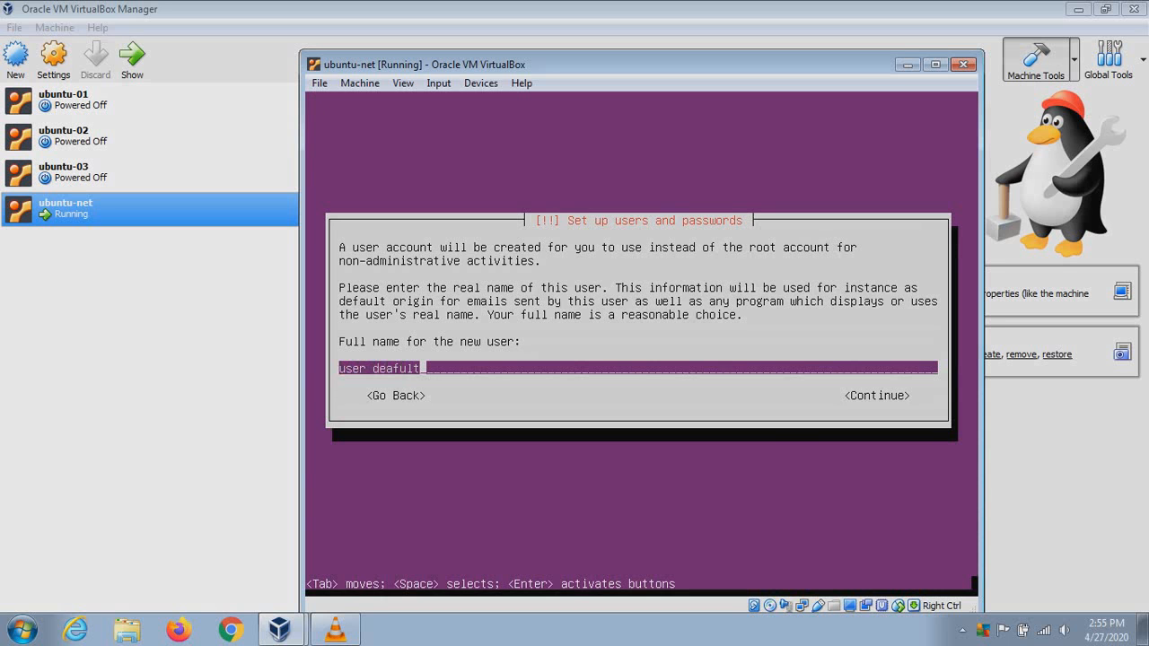
key(Tab)
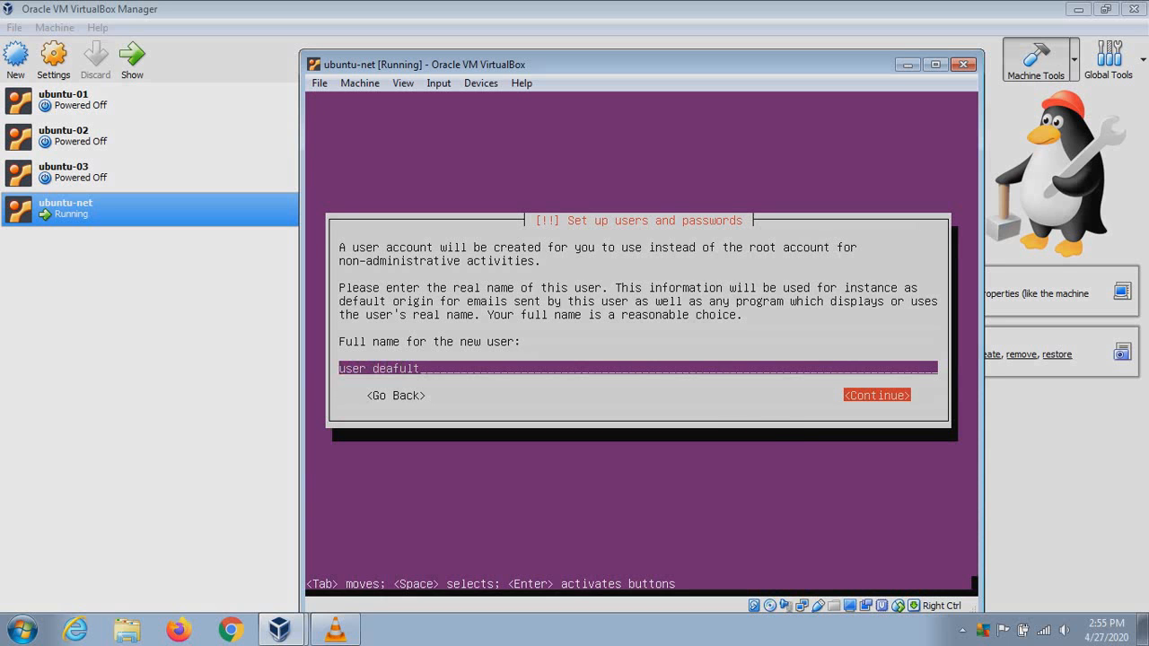
key(Return)
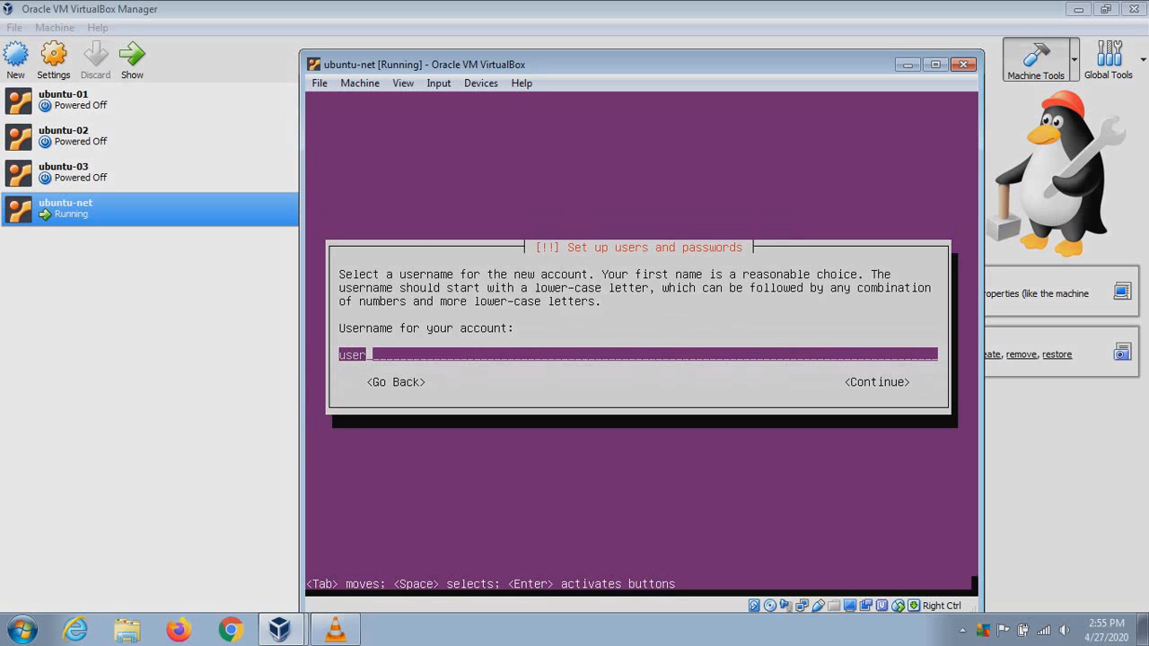
text(1)
key(Tab)
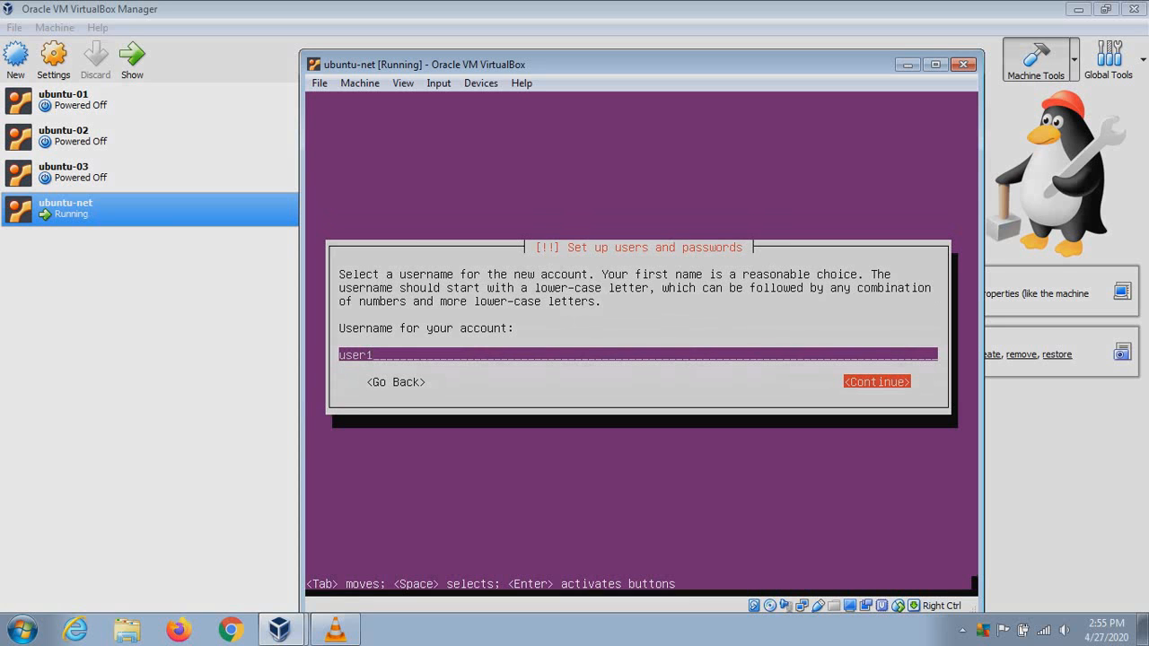
key(Return)
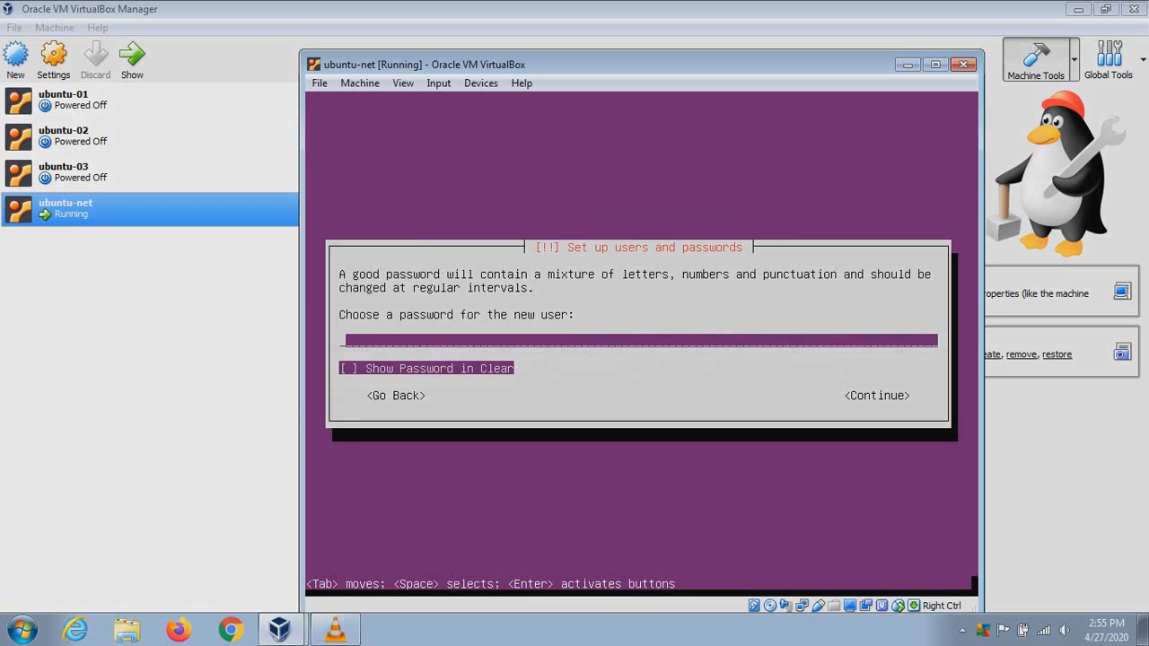
Type the account password and re-enter it to confirm
text(p)
text(*****)
key(Tab)
key(Tab)
key(Return)
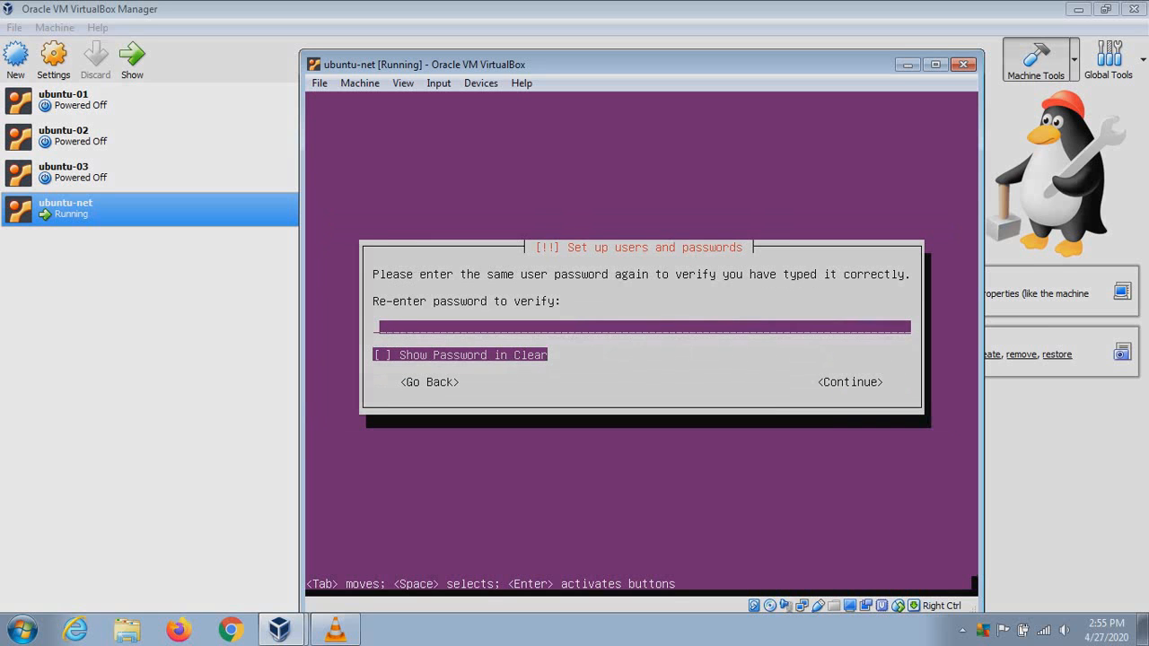
text(**********)
key(Return)
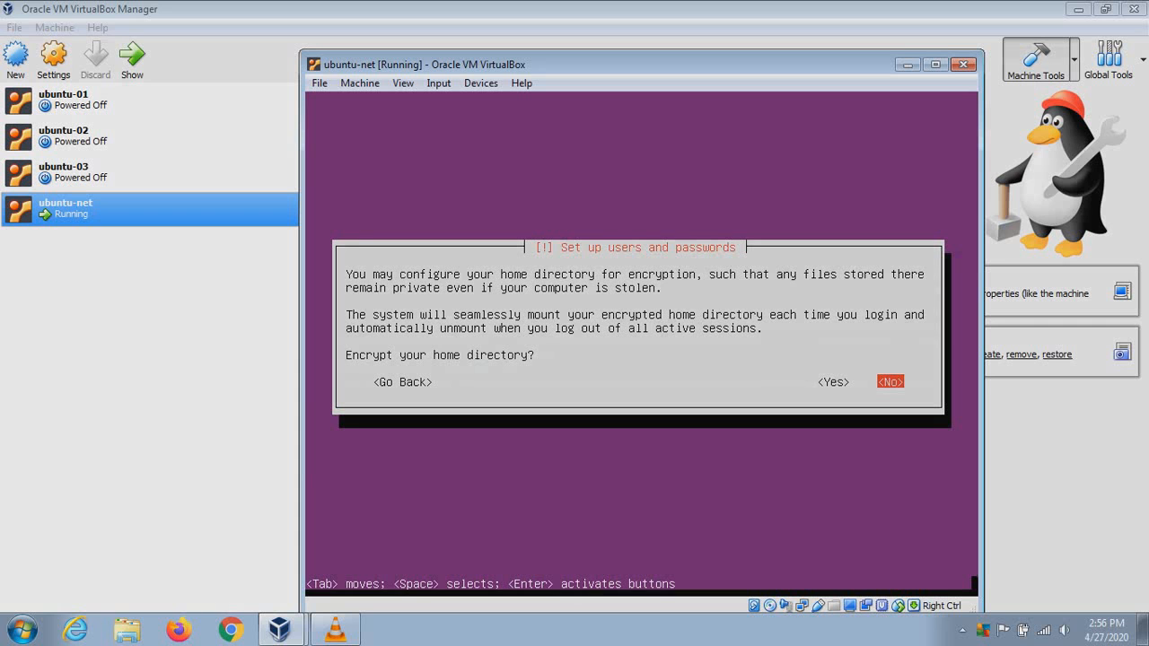
Choose No for home directory encryption and accept the America/New_York time zone
key(Return)
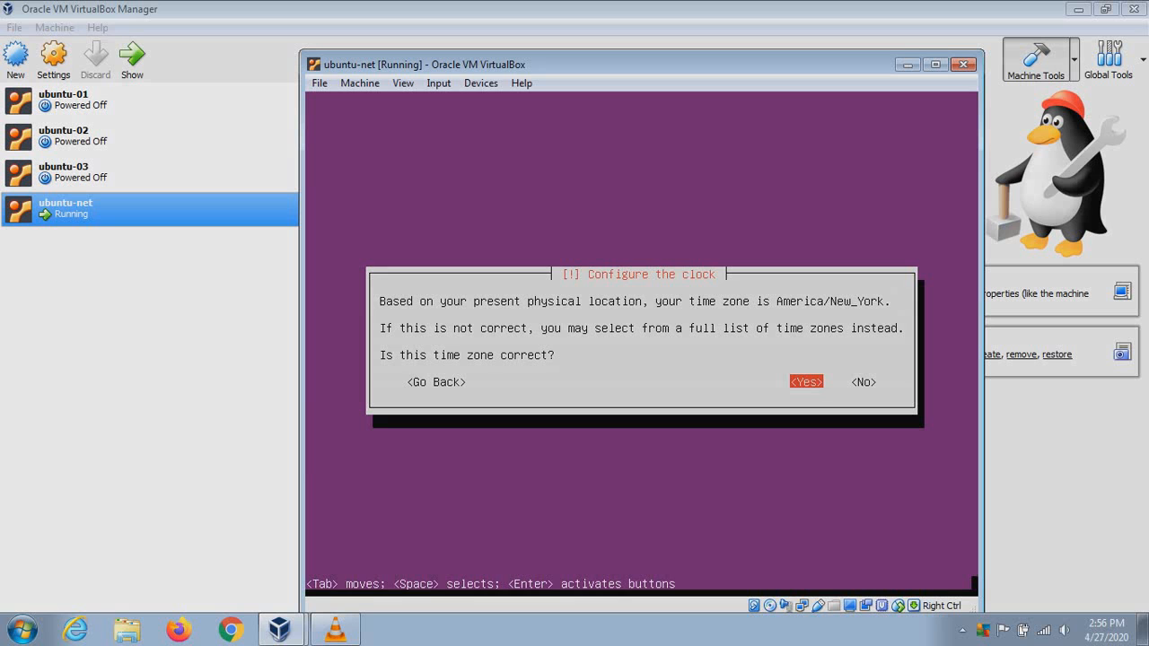
key(Return)
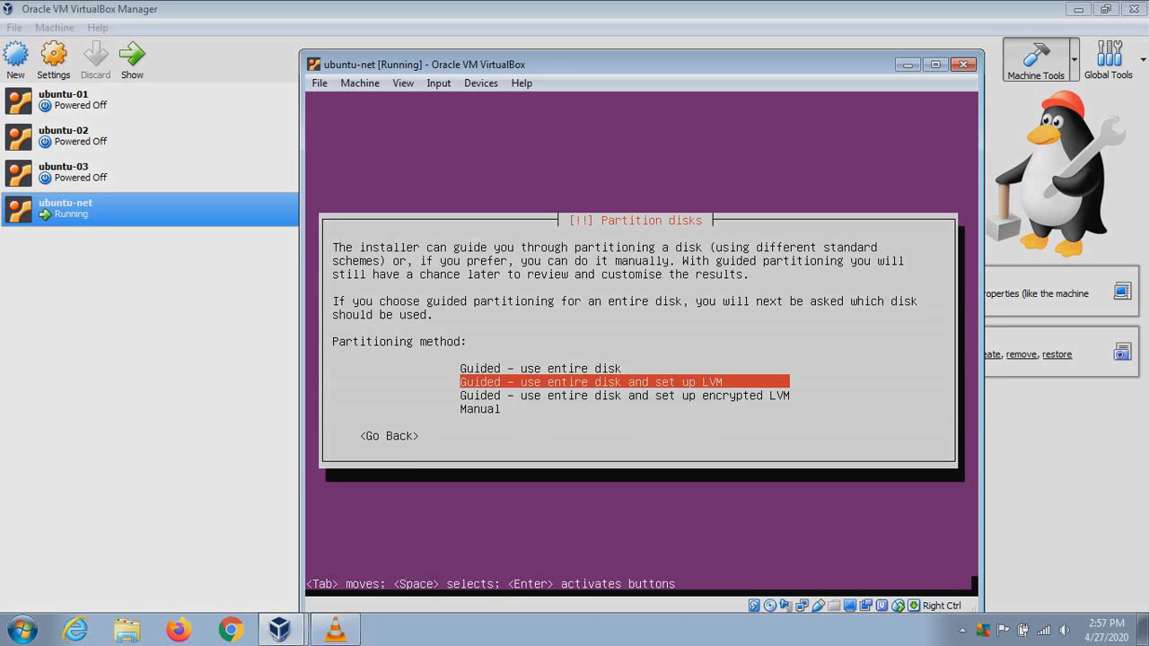
Select 'Guided - use entire disk and set up LVM' as the partitioning method
key(Up)
key(Down)
key(Down)
key(Down)
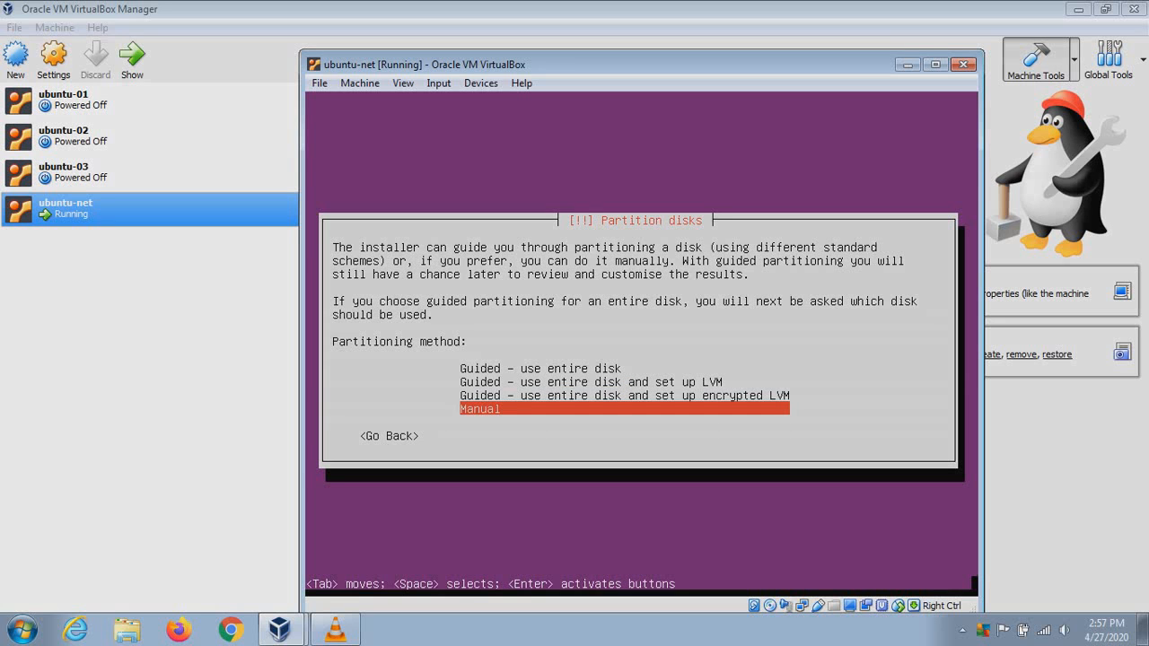
key(Up)
key(Up)
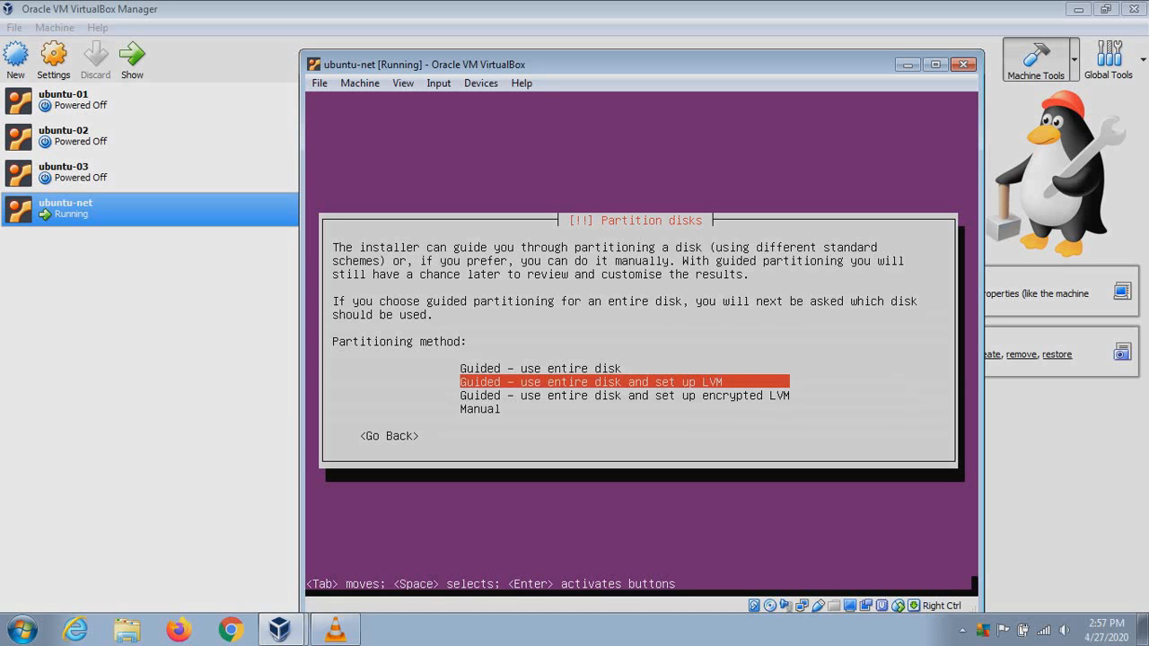
key(Return)
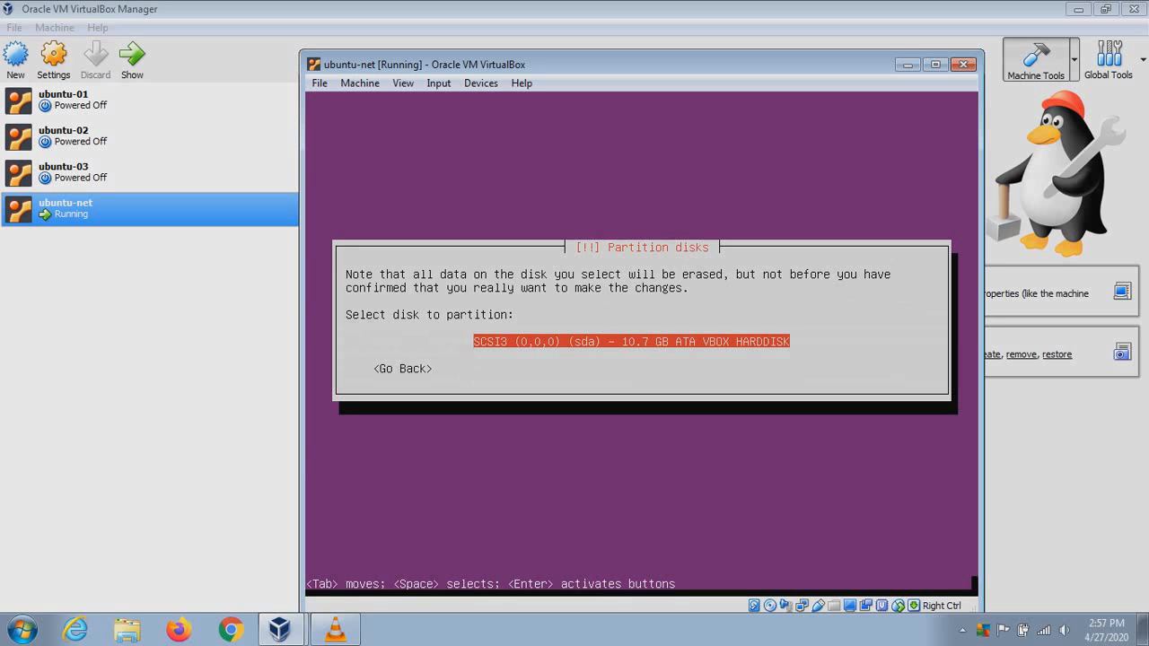
Pick the SCSI3 sda 10.7 GB VBOX disk and answer Yes to writing the LVM scheme
key(Return)
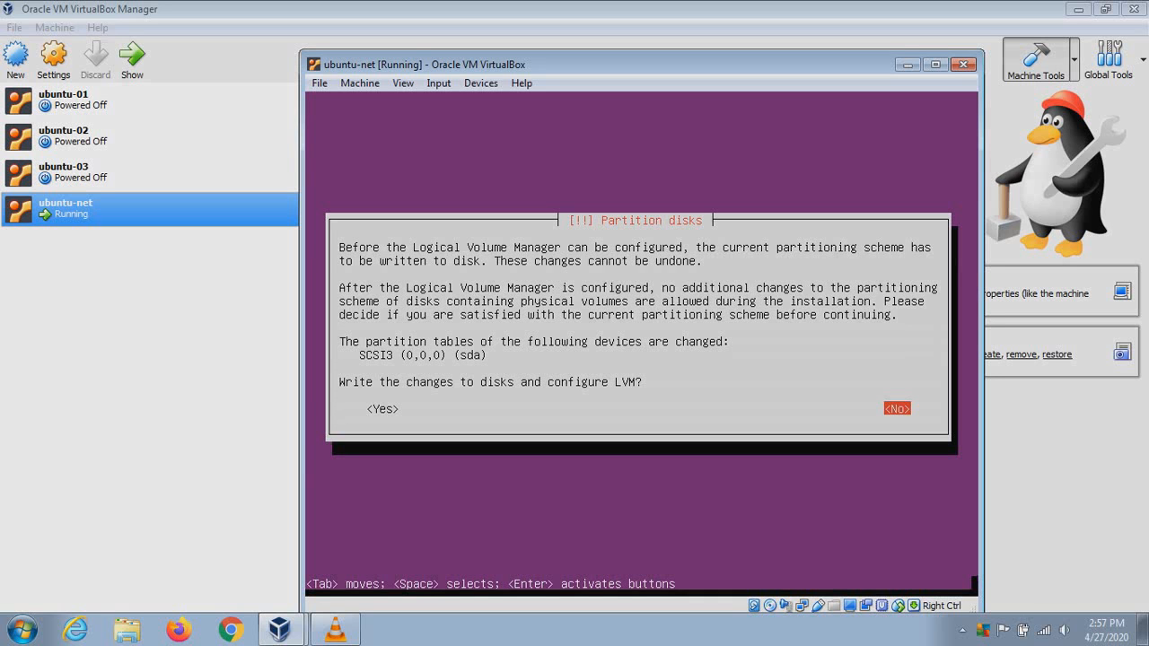
key(Tab)
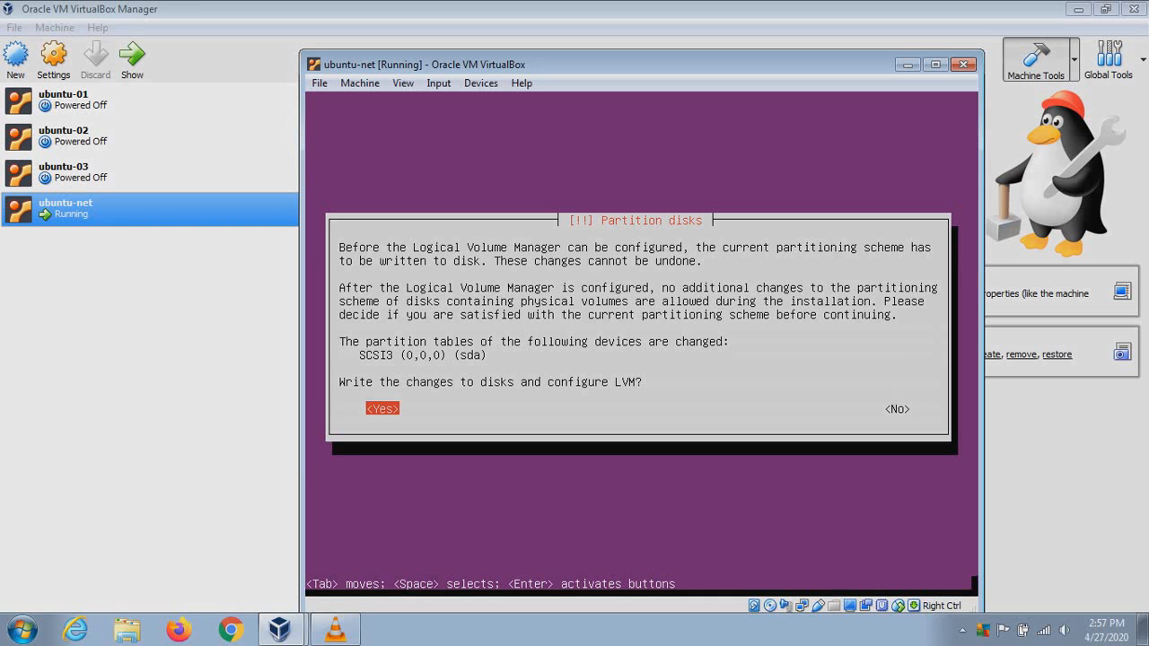
key(Return)
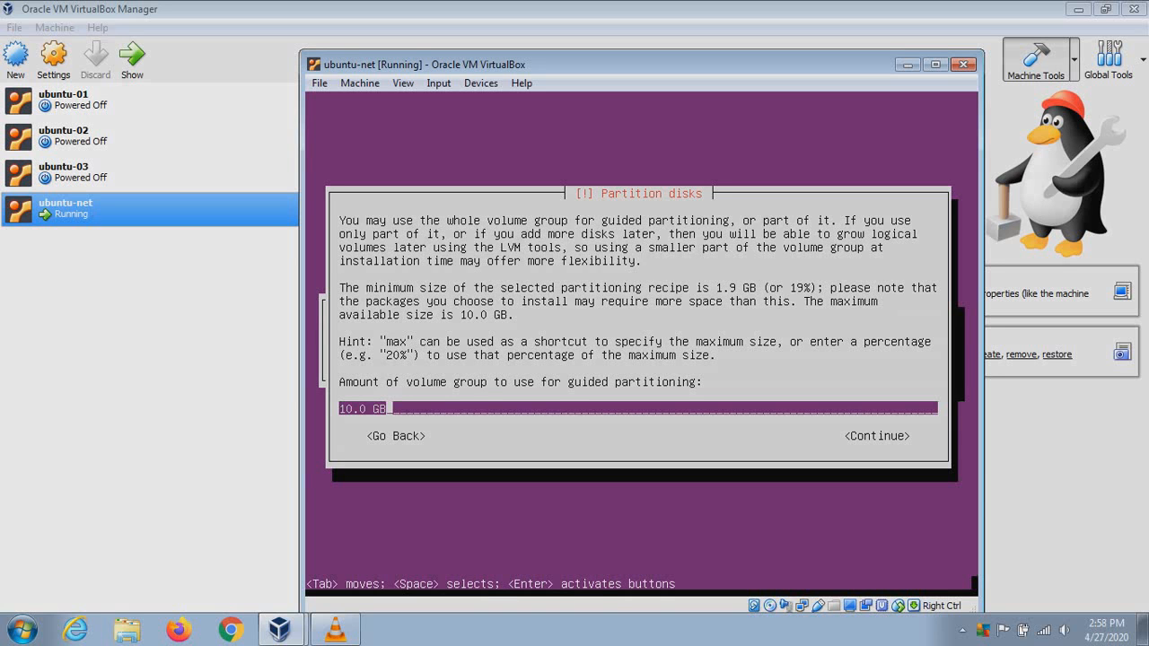
Change the volume group size from 10.0 GB to 8.0 GB and continue
key(Left)
key(Left)
key(Left)
key(Left)
key(BackSpace)
key(BackSpace)
text(8)
key(Tab)
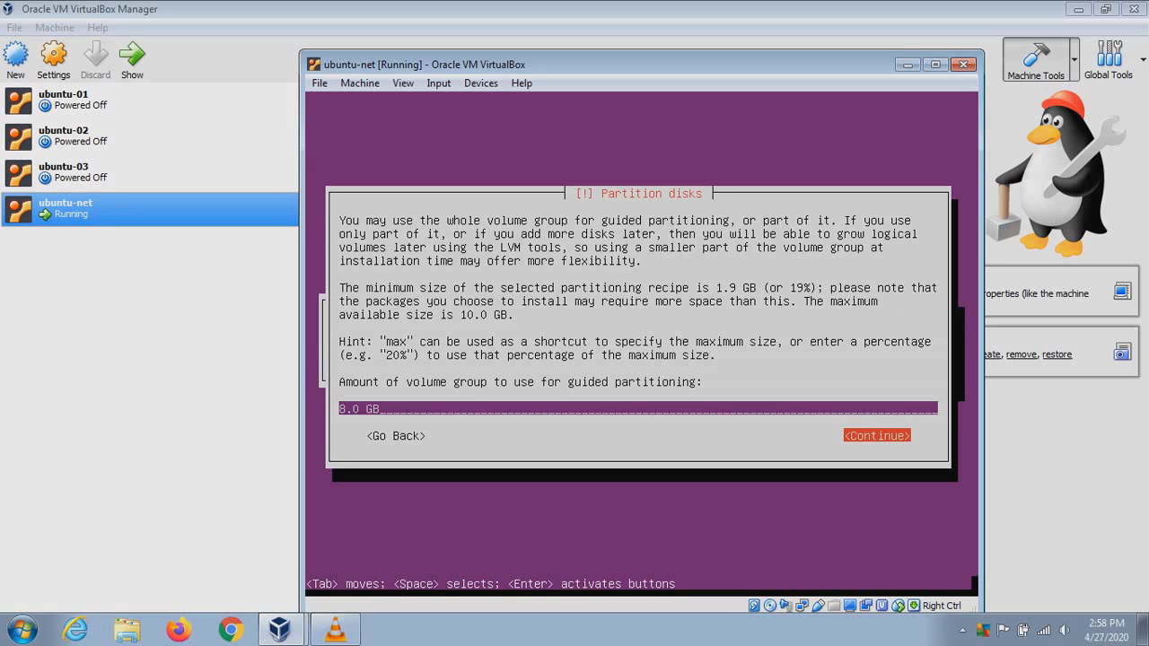
key(Return)
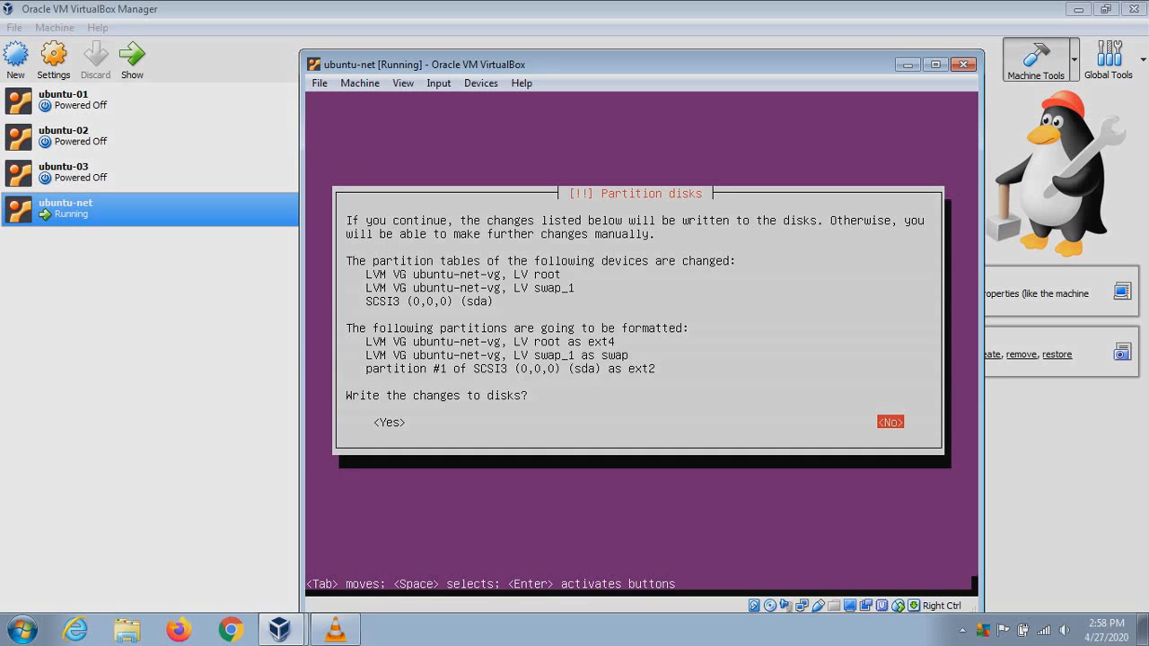
Answer Yes to write the root ext4, swap_1 and ext2 partitions to disk
key(Tab)
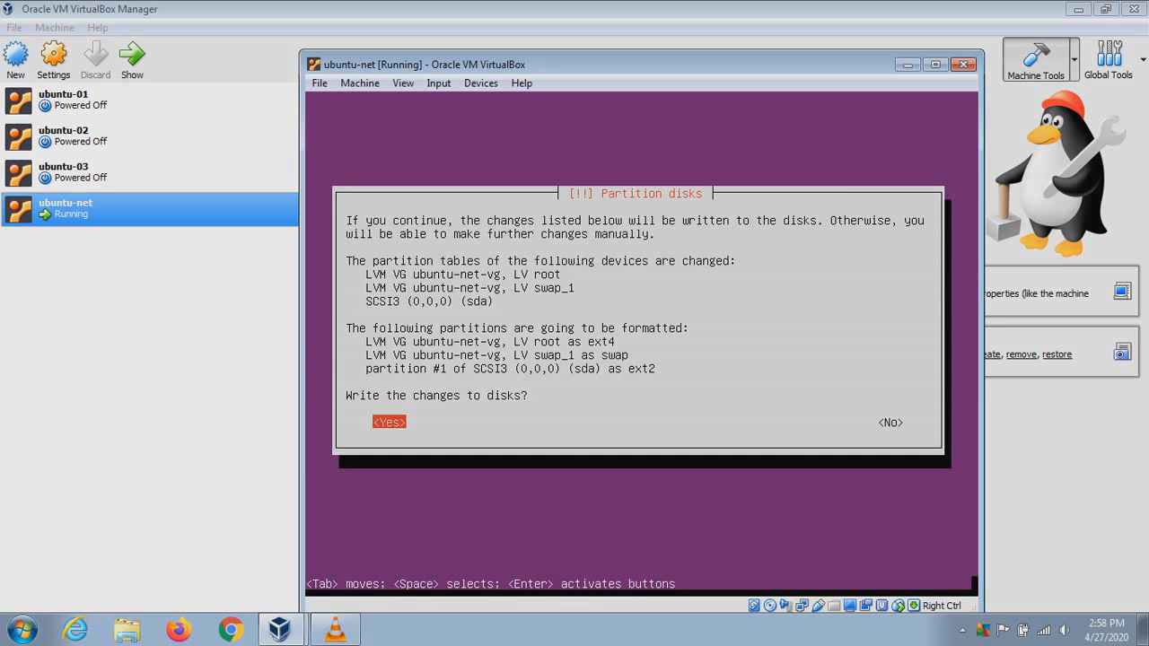
key(Return)
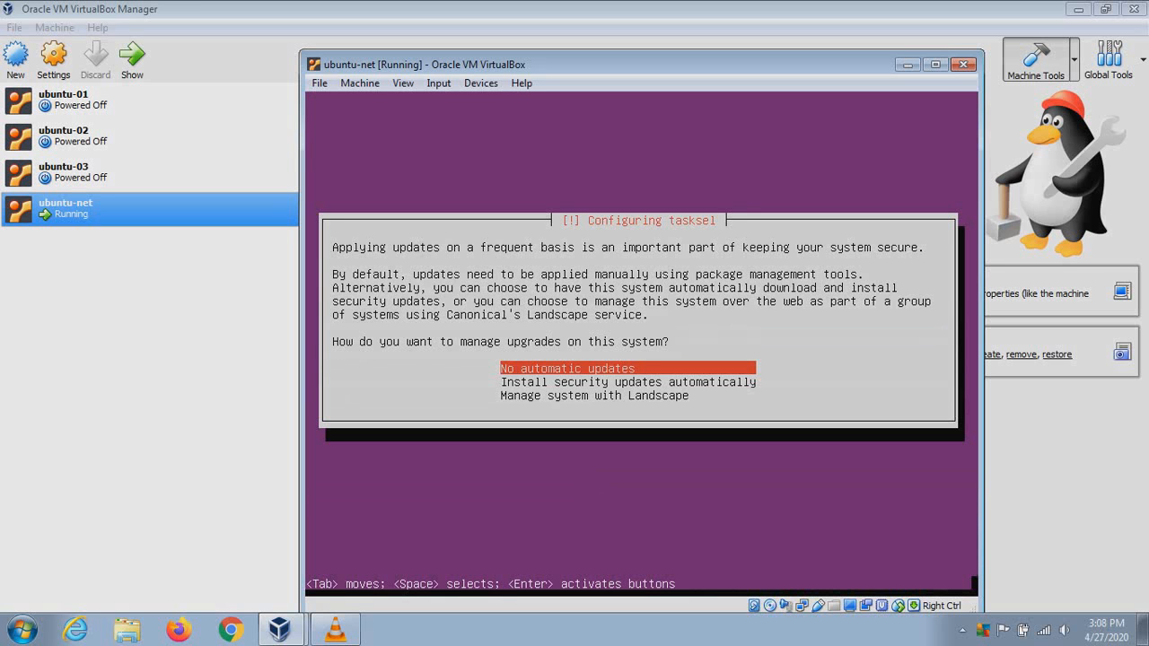
Select 'No automatic updates' as the update policy
key(Down)
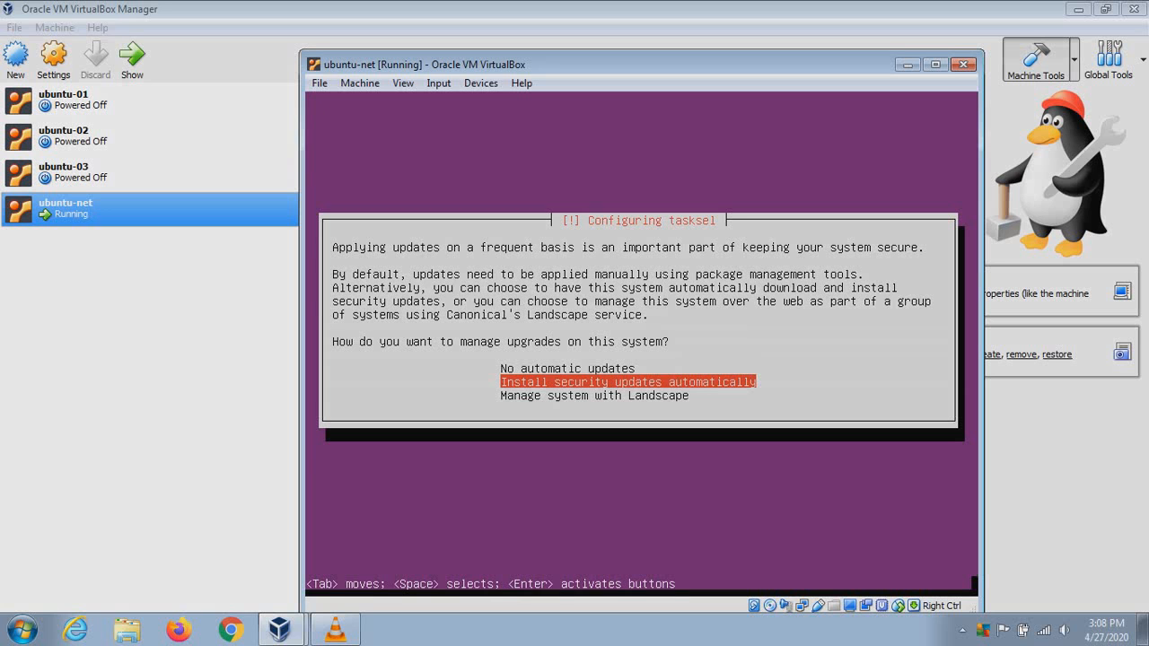
key(Down)
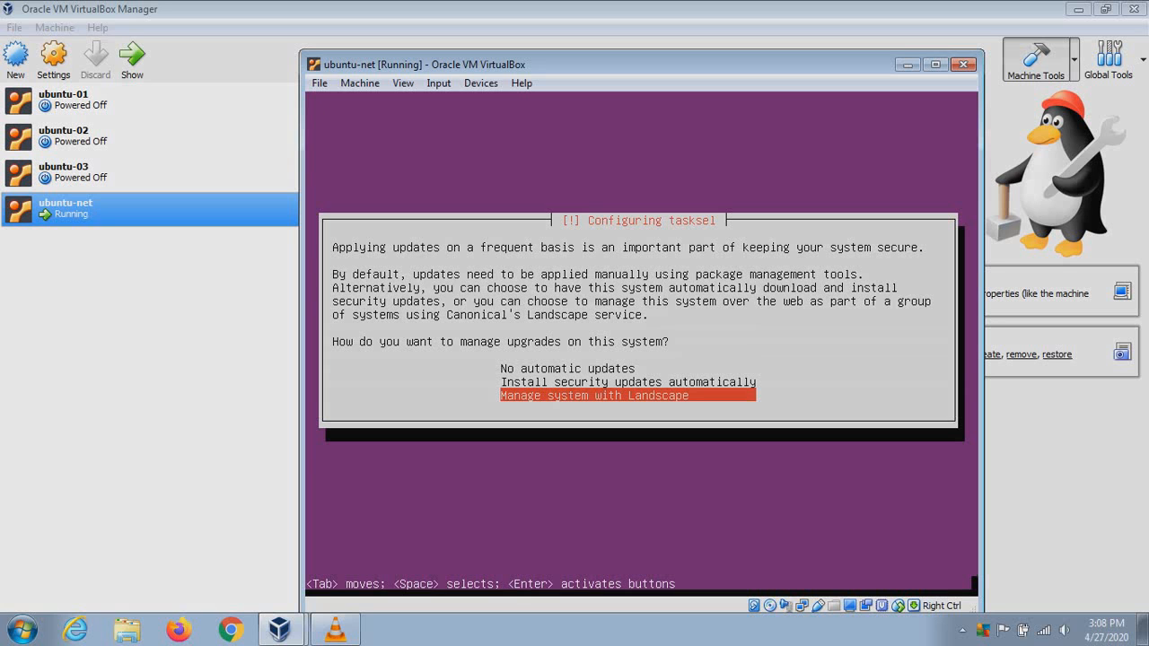
key(Up)
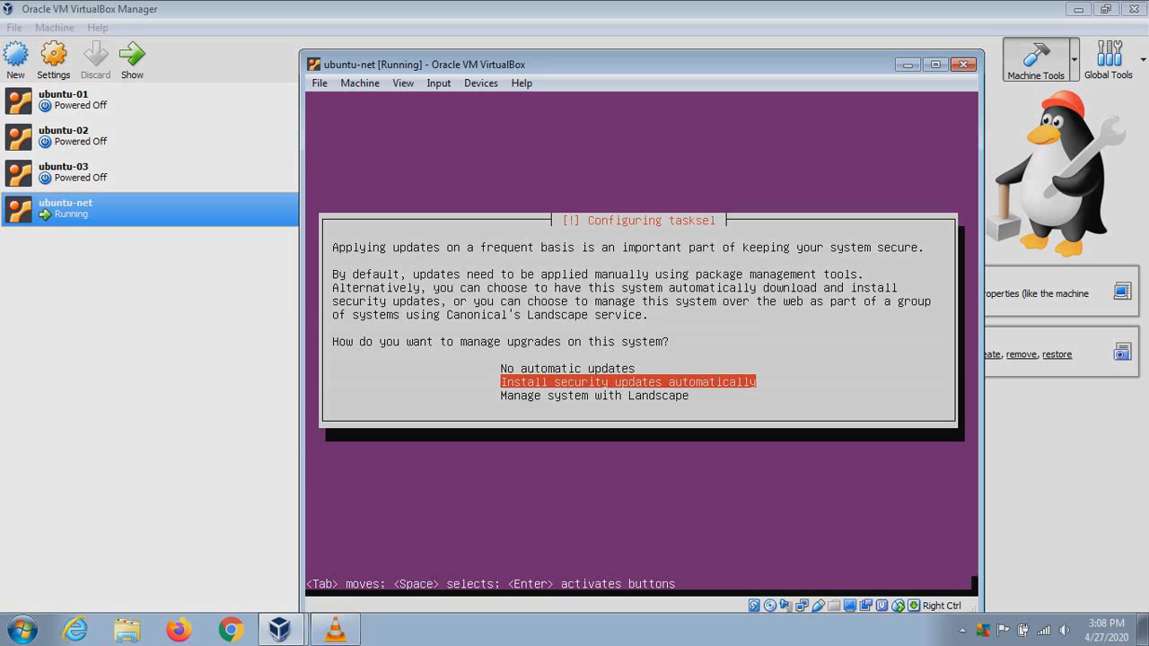
key(Up)
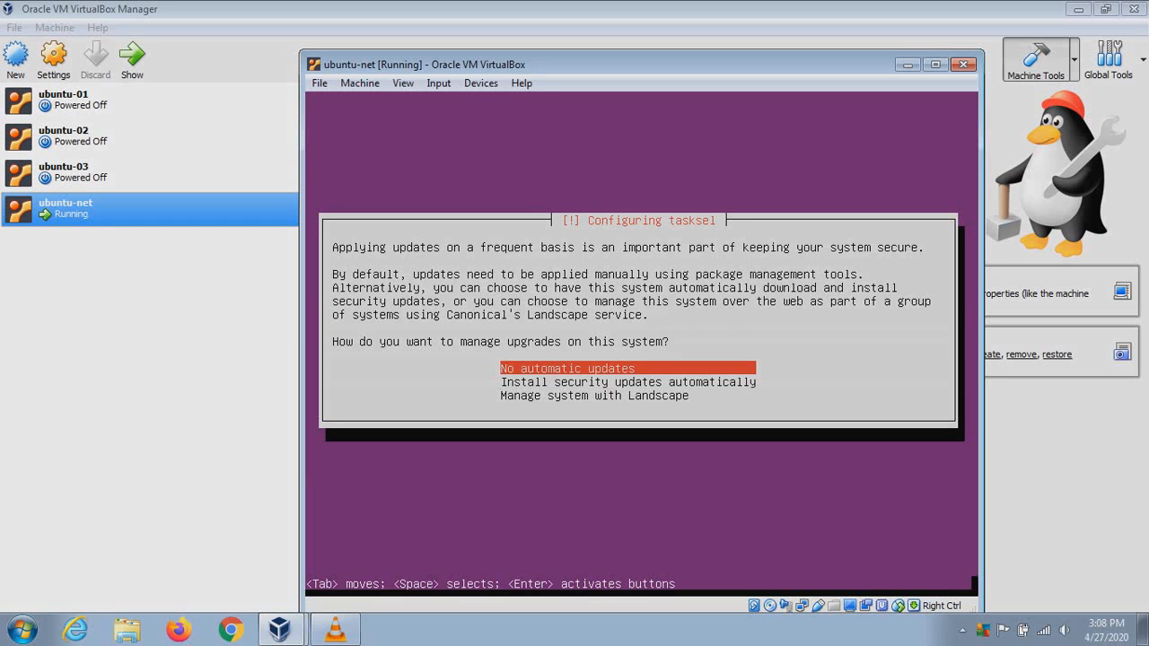
key(Return)
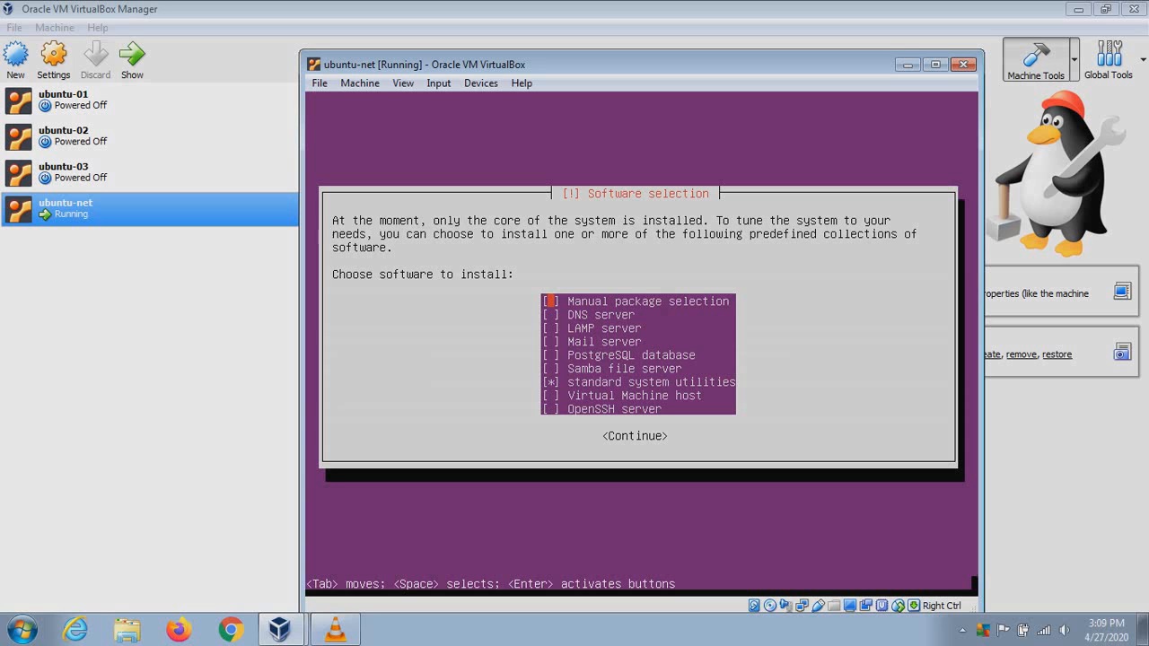
Tick OpenSSH server alongside standard system utilities in Software selection
key(Down)
key(Down)
key(Down)
key(Down)
key(Down)
key(Down)
key(Down)
key(Up)
key(Down)
key(Down)
key(space)
key(Tab)
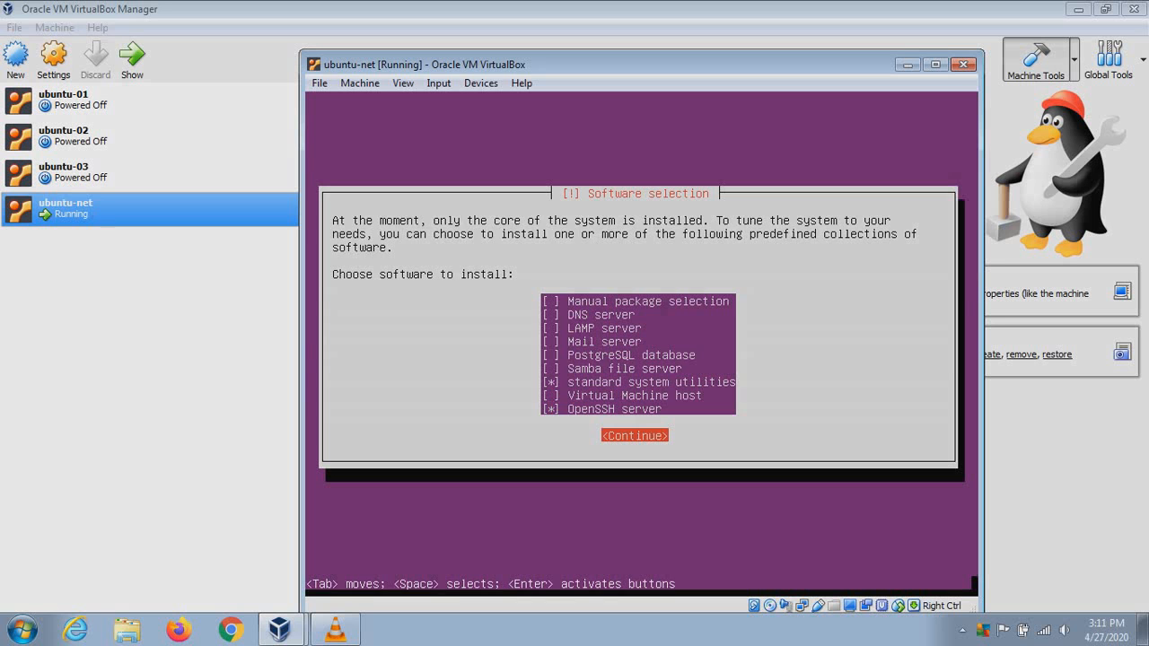
Continue from Software selection to install OpenSSH server and standard system utilities
key(Return)
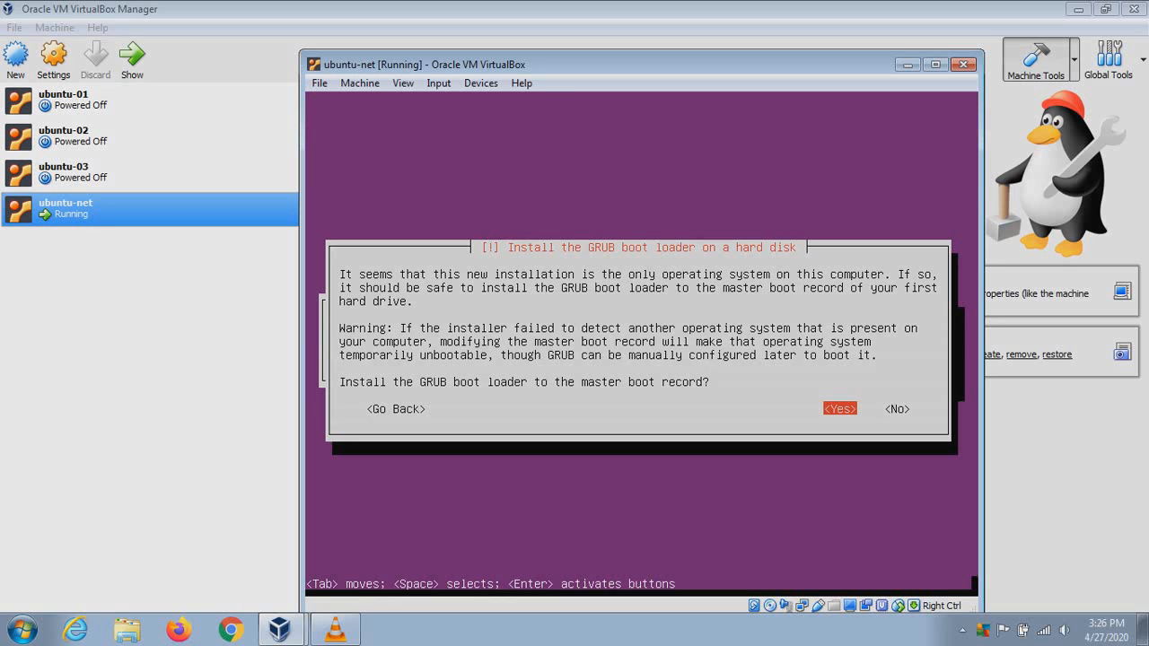
Install GRUB to the master boot record and continue past 'Finish the installation'
key(Return)
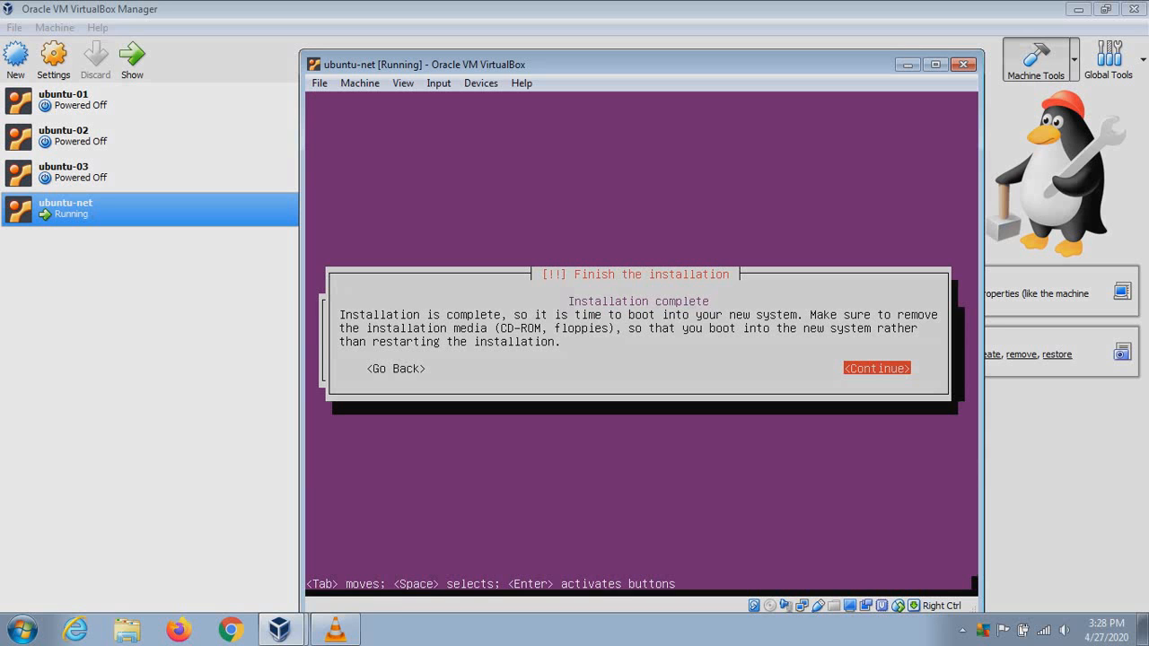
key(Return)
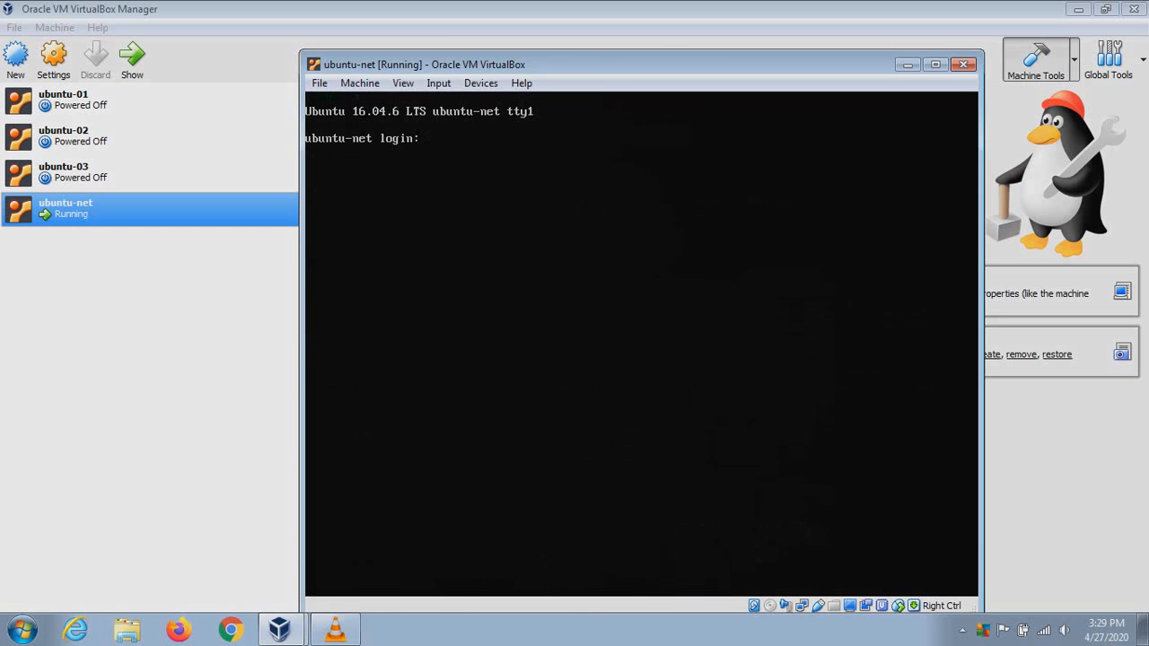
Enter user1 as the login name at the ubuntu-net console to reach the Password prompt
text(user11)
key(BackSpace)
key(Return)
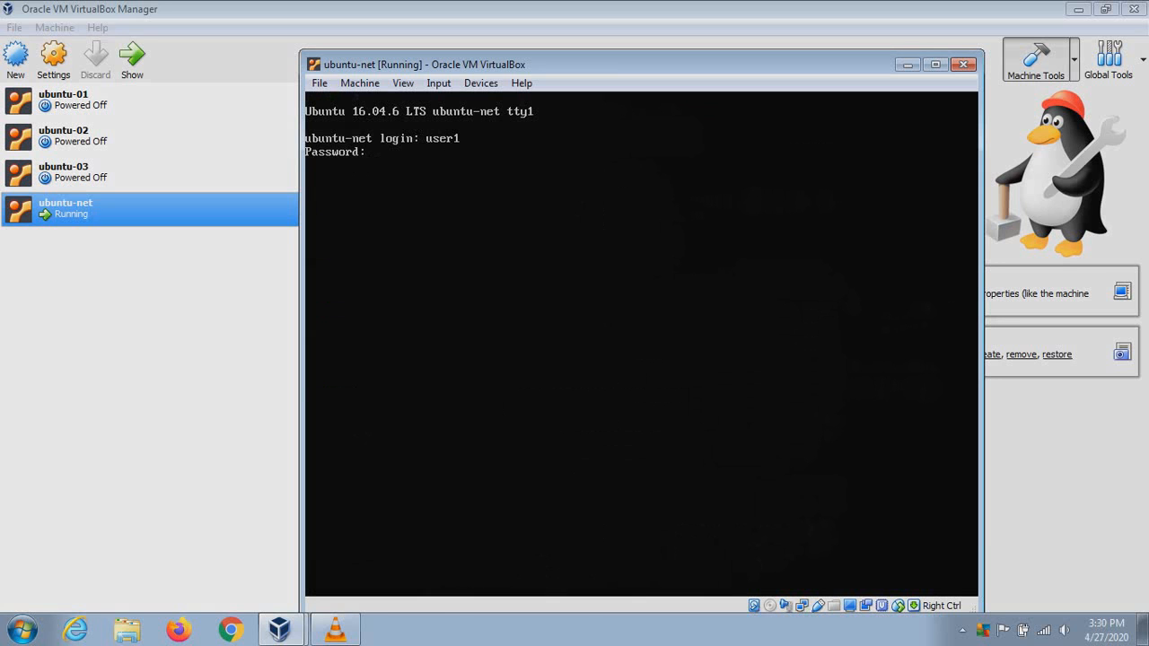